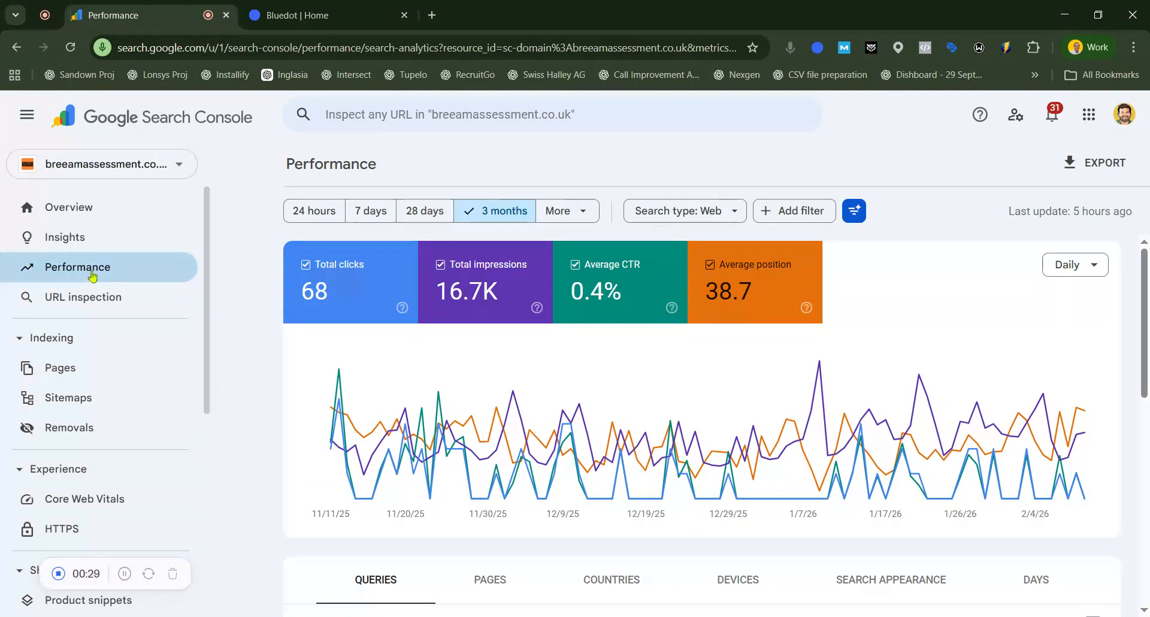
Compare the last 28 days of search performance to the previous period
mouse_move(424, 459)
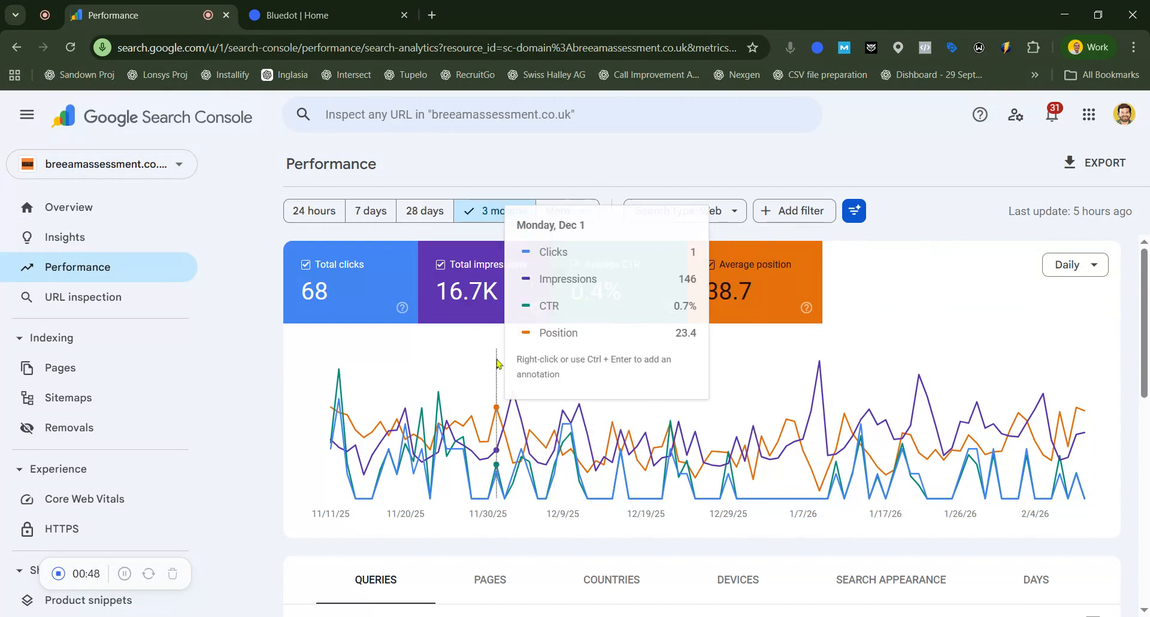
click(427, 212)
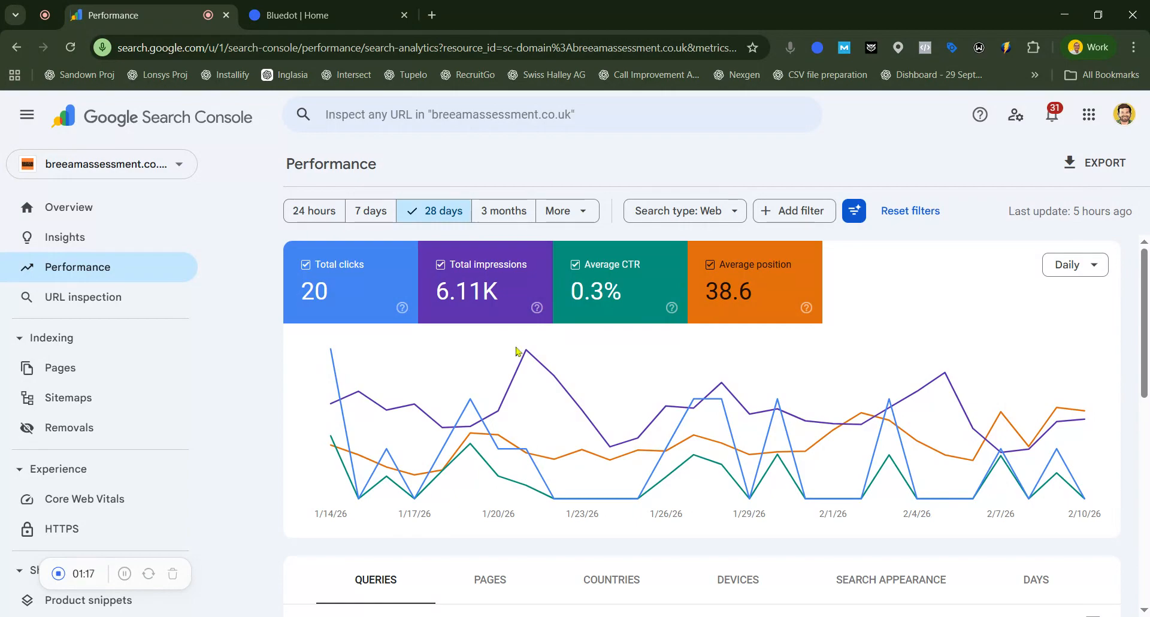
click(558, 213)
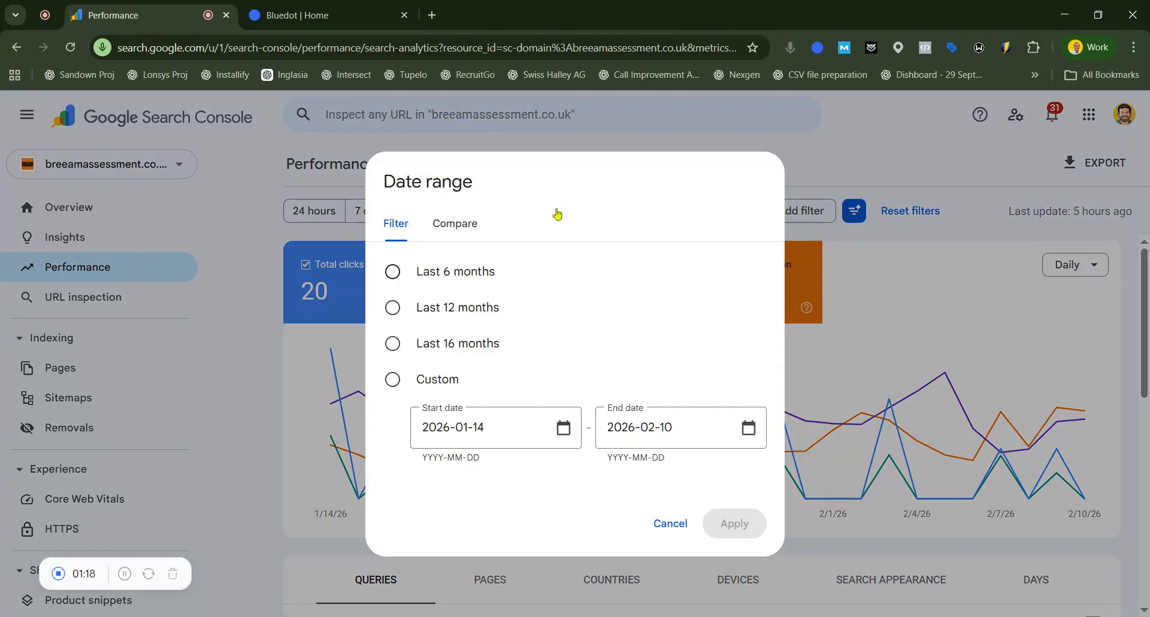
click(467, 234)
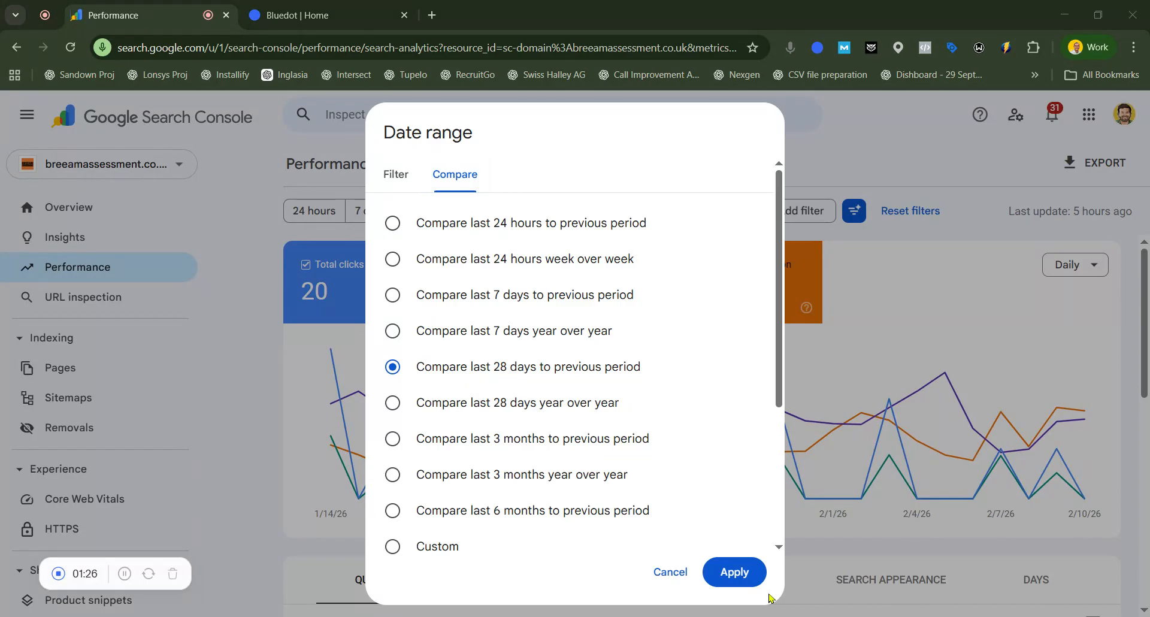
click(749, 575)
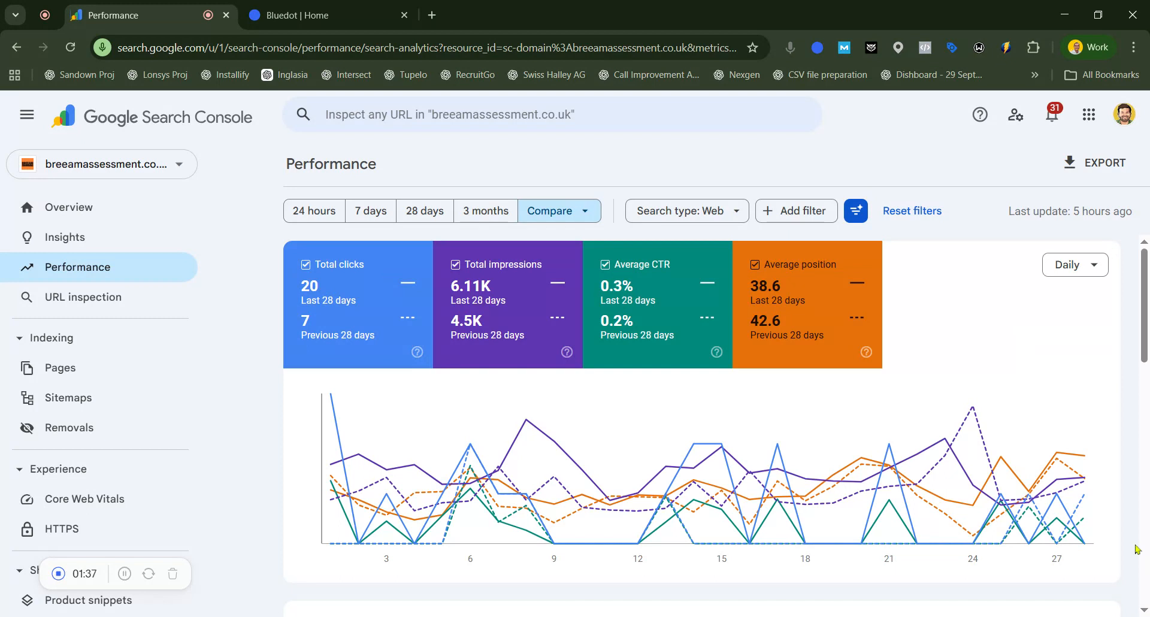
Examine the top queries' clicks and impressions across the two 28-day periods
scroll(750, 459, down, 1)
scroll(750, 458, down, 2)
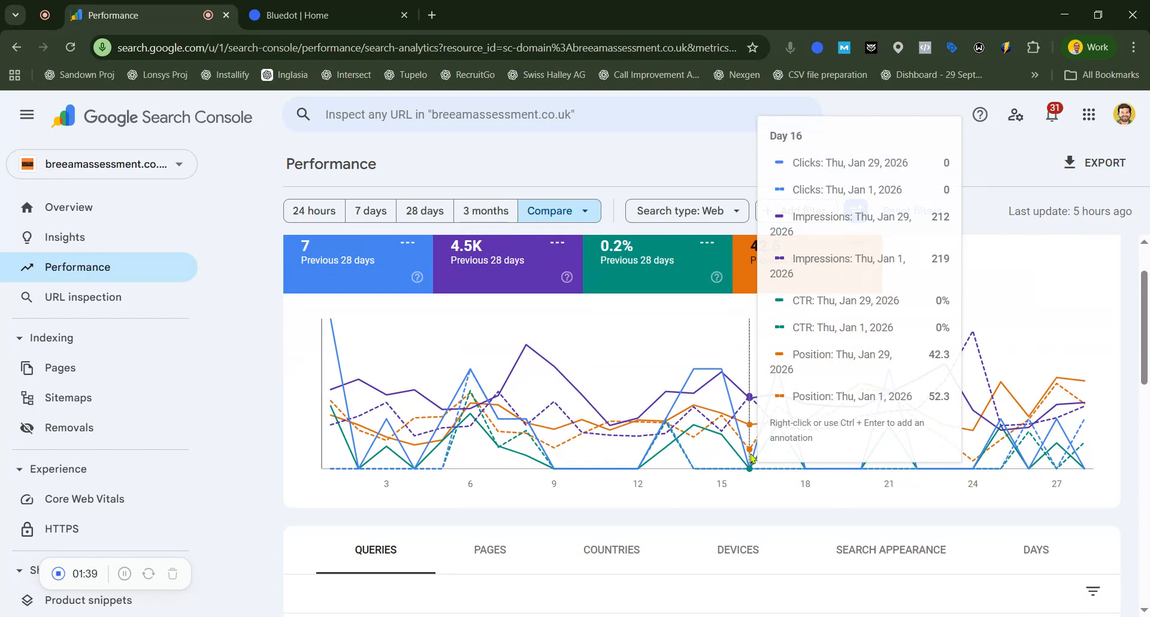
scroll(371, 429, down, 2)
scroll(371, 429, down, 5)
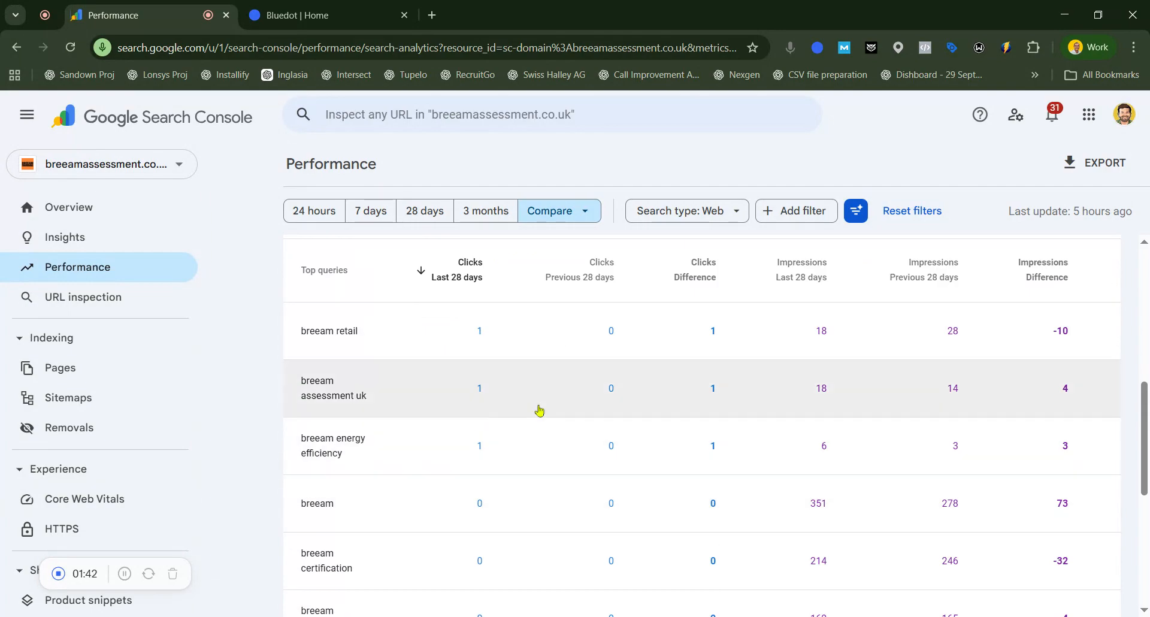
scroll(478, 397, up, 2)
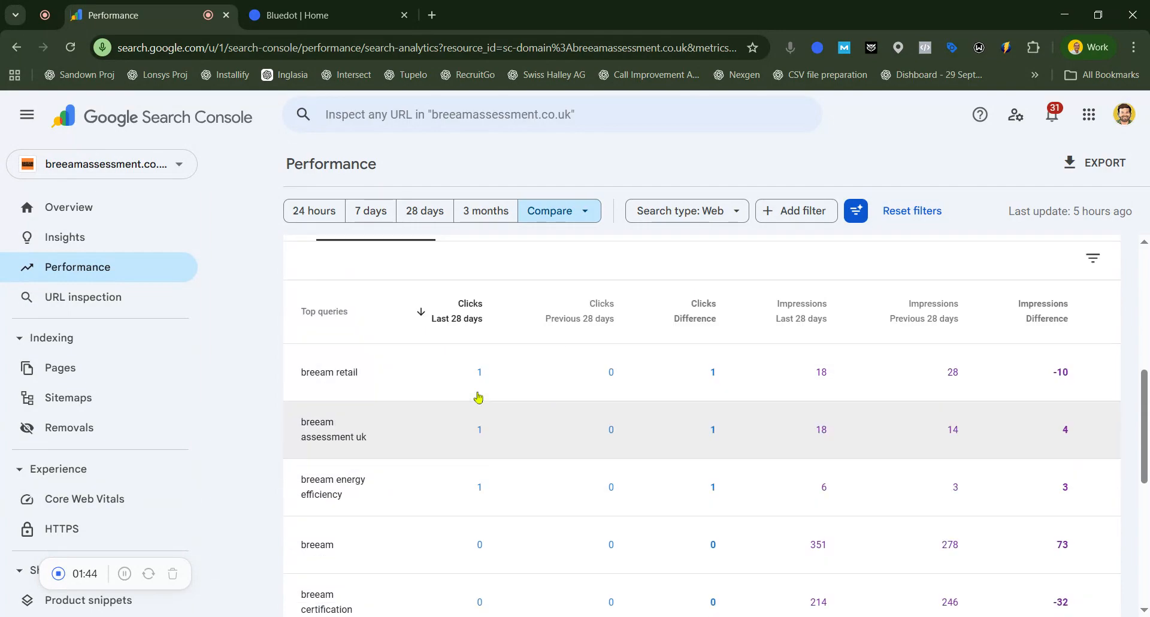
scroll(478, 396, down, 2)
scroll(479, 396, up, 2)
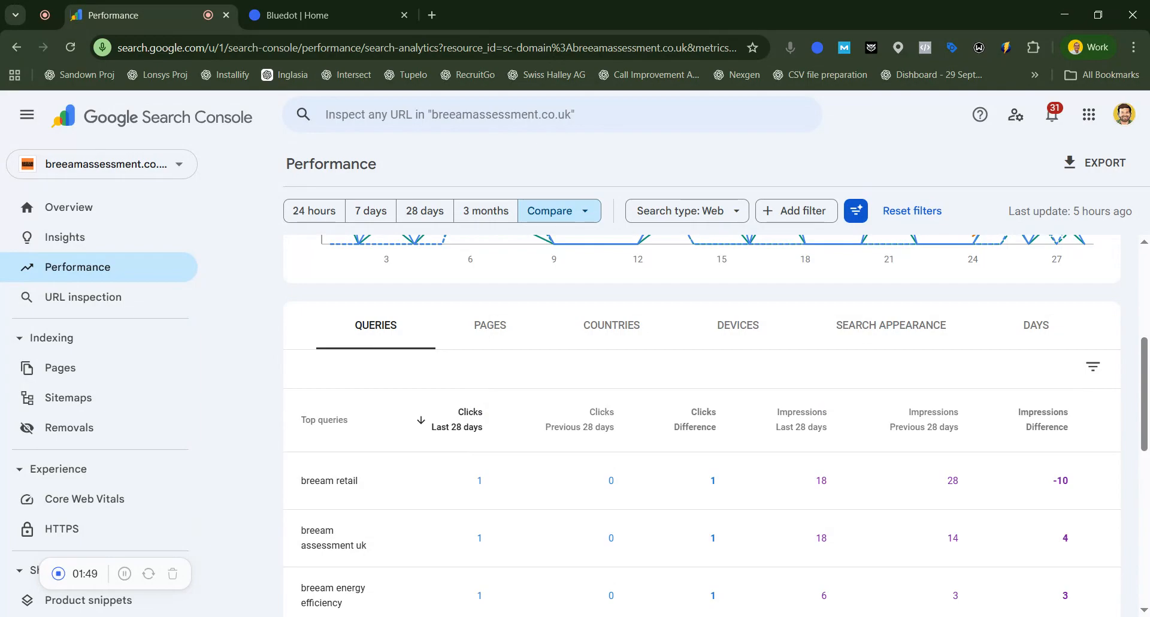
Break the comparison down by pages and sort them by clicks difference in ascending order
click(492, 324)
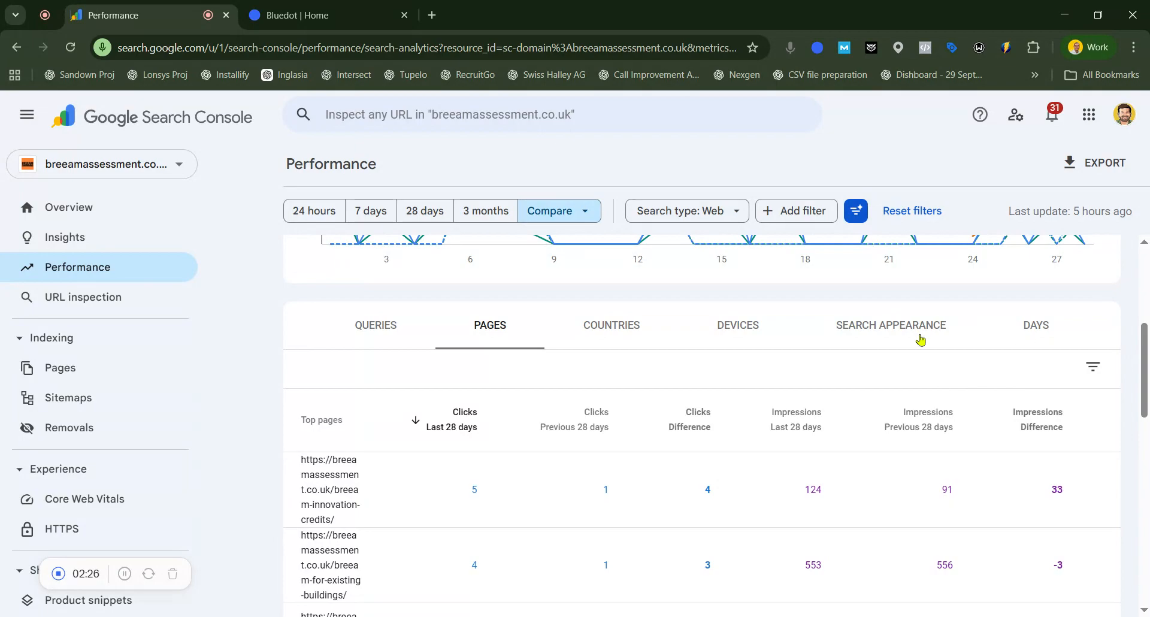
mouse_move(593, 459)
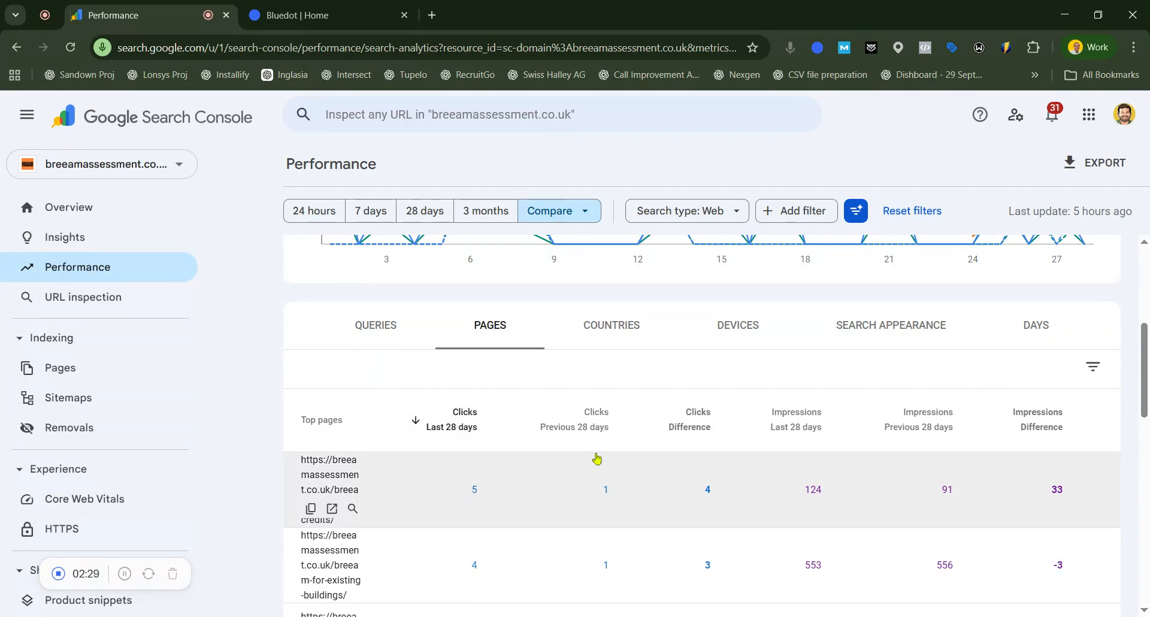
scroll(605, 490, down, 1)
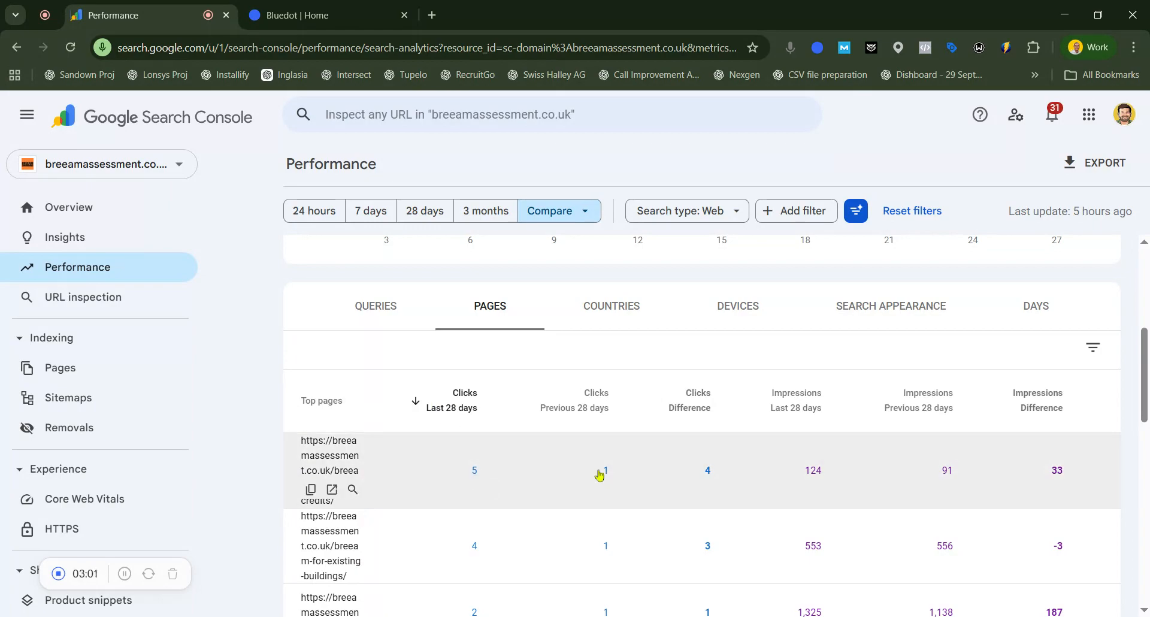
click(698, 398)
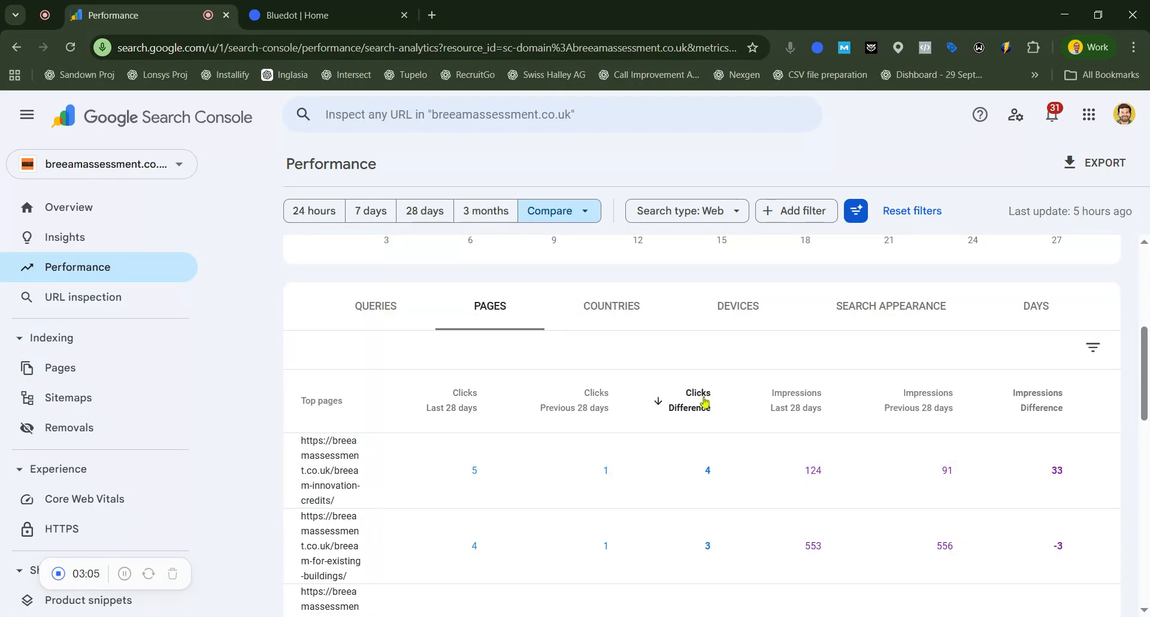
click(706, 402)
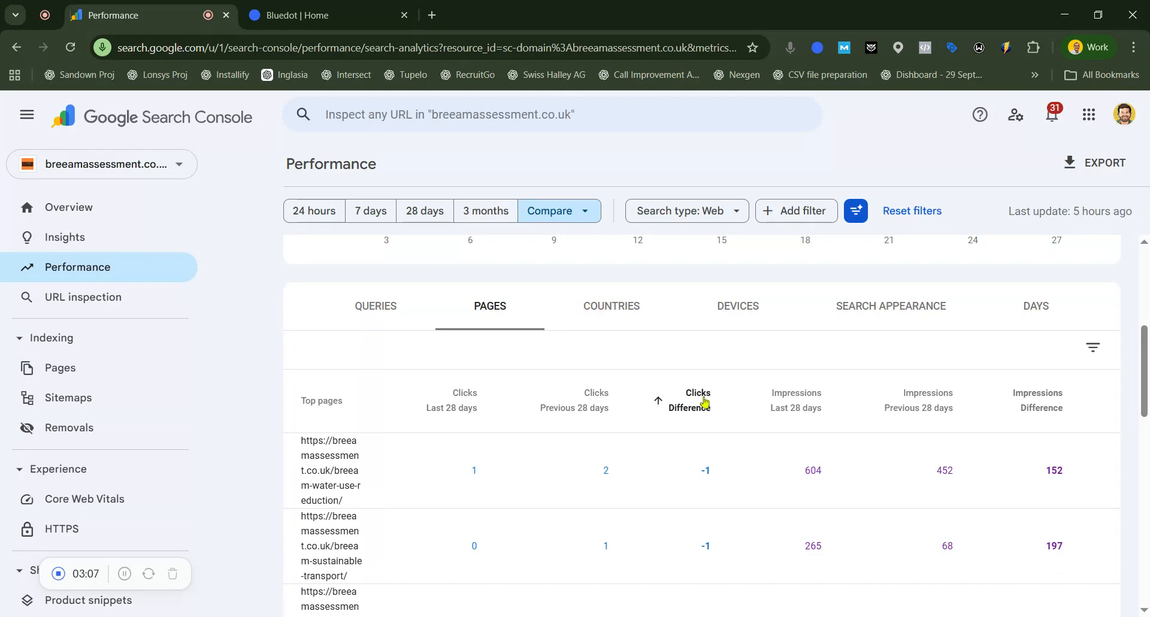
click(705, 402)
Review the pages with the biggest click losses and filter the report to the breeam-water-use-reduction page
scroll(650, 533, down, 1)
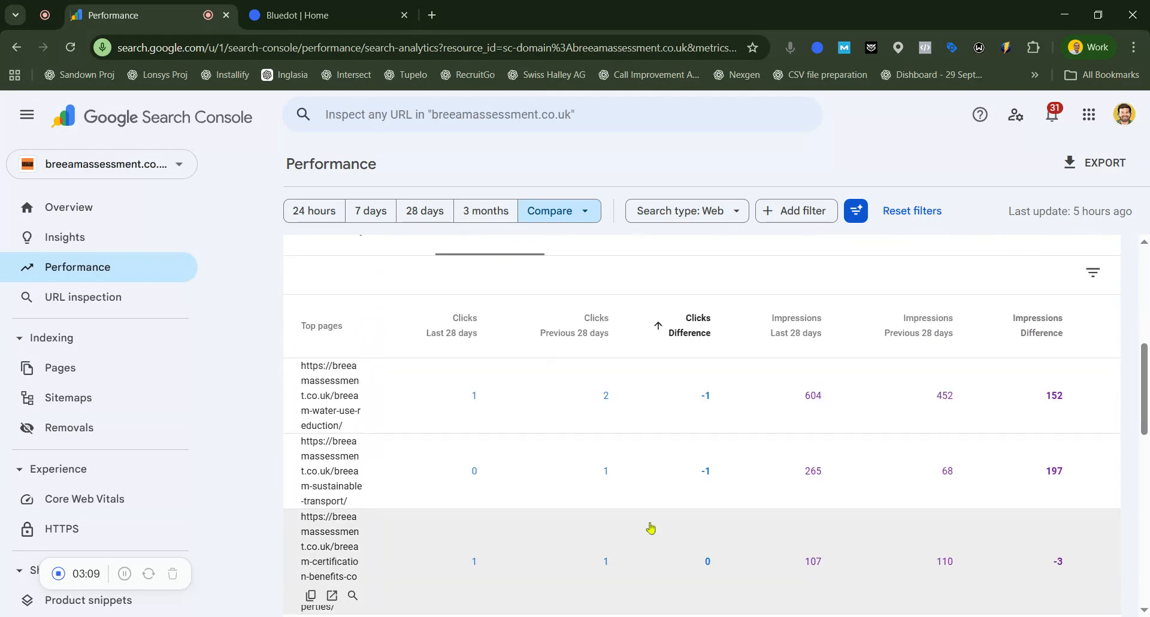
scroll(651, 527, up, 1)
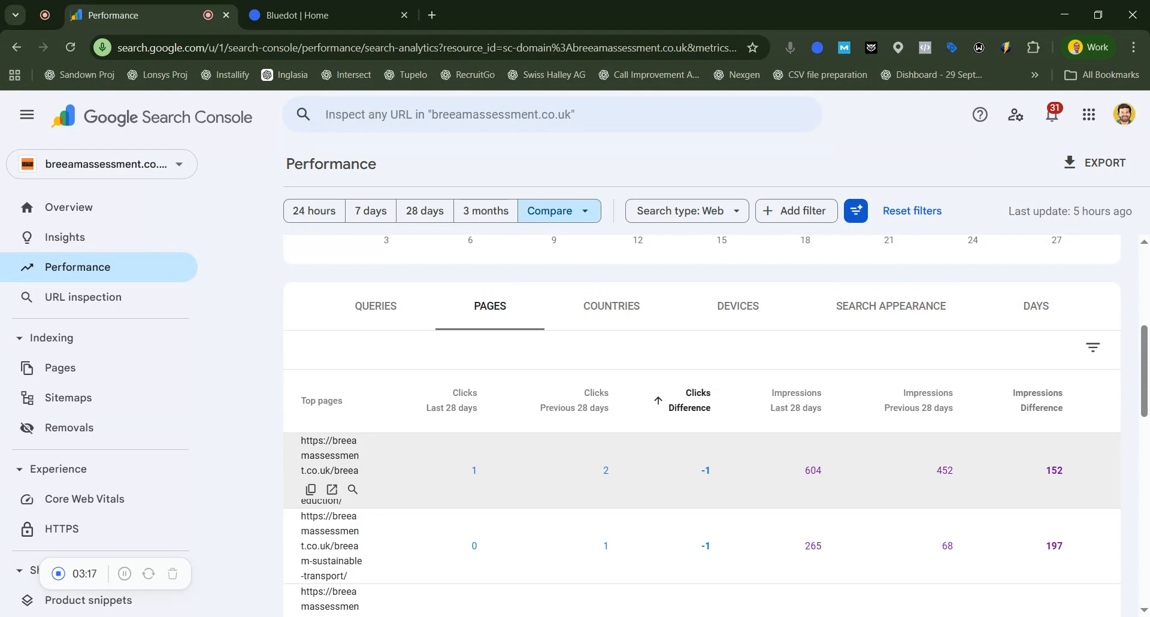
scroll(701, 461, down, 1)
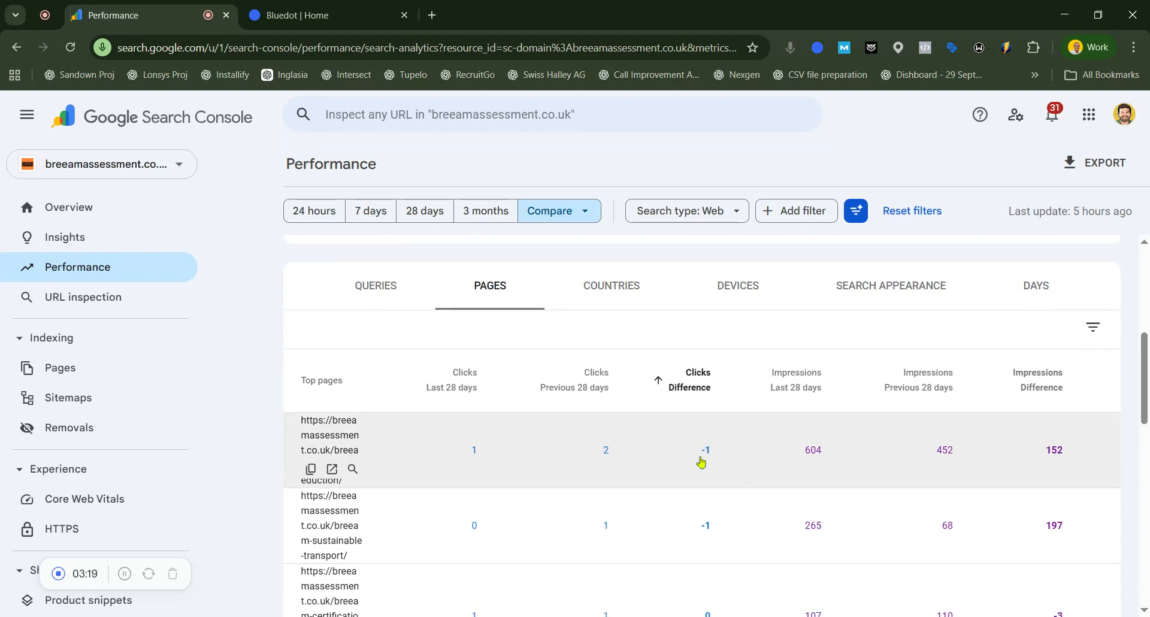
scroll(701, 462, down, 2)
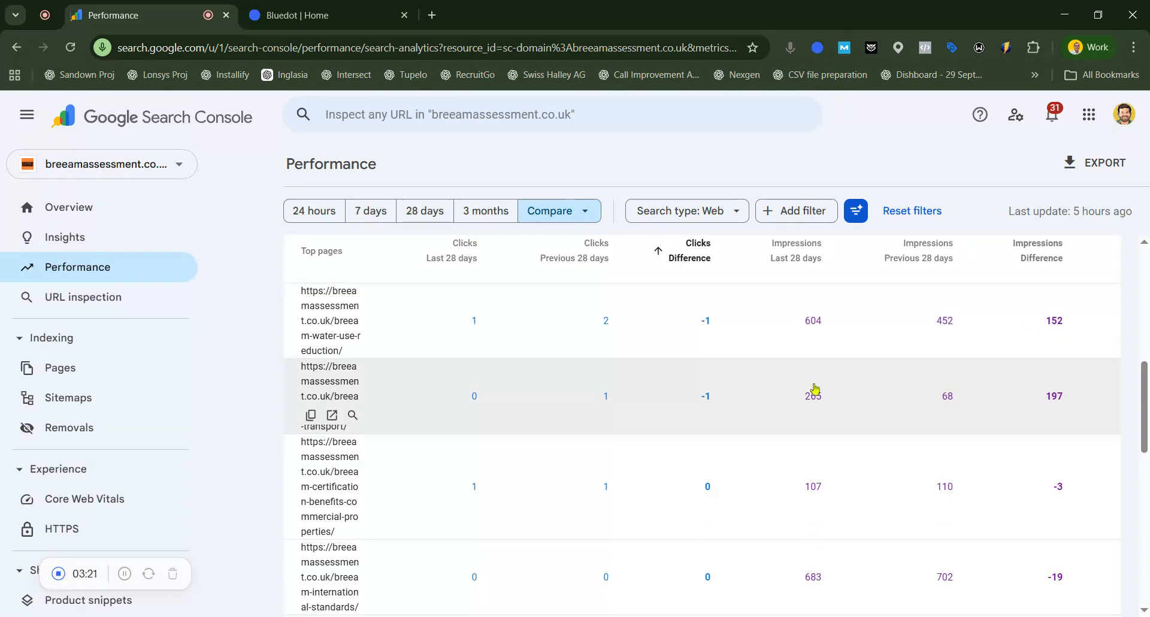
scroll(820, 388, up, 1)
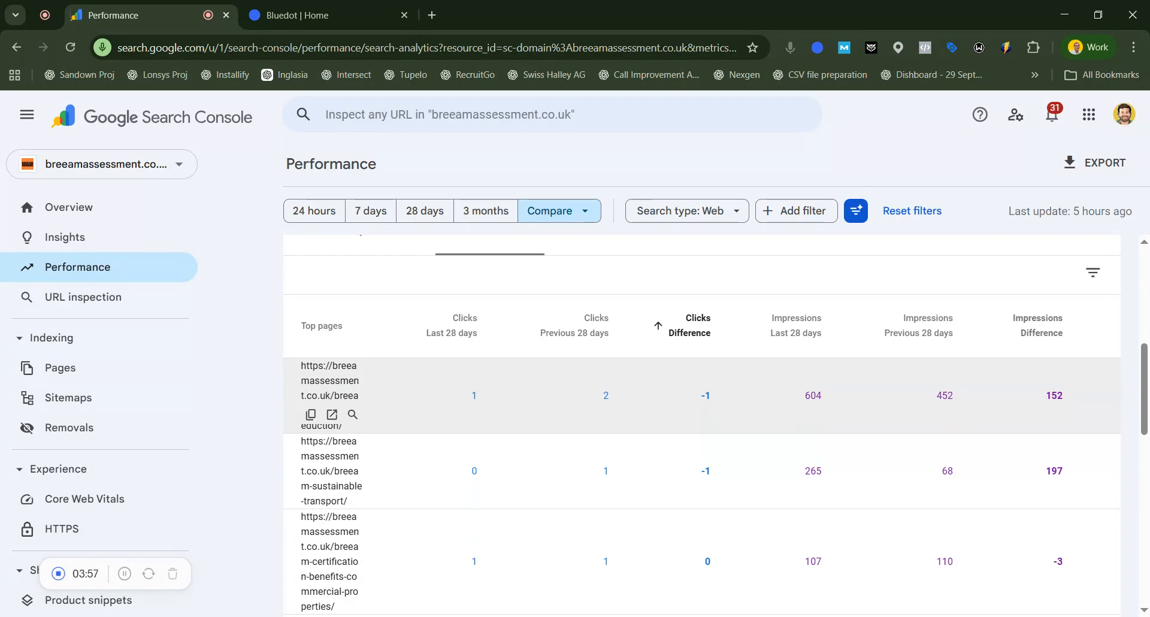
click(346, 377)
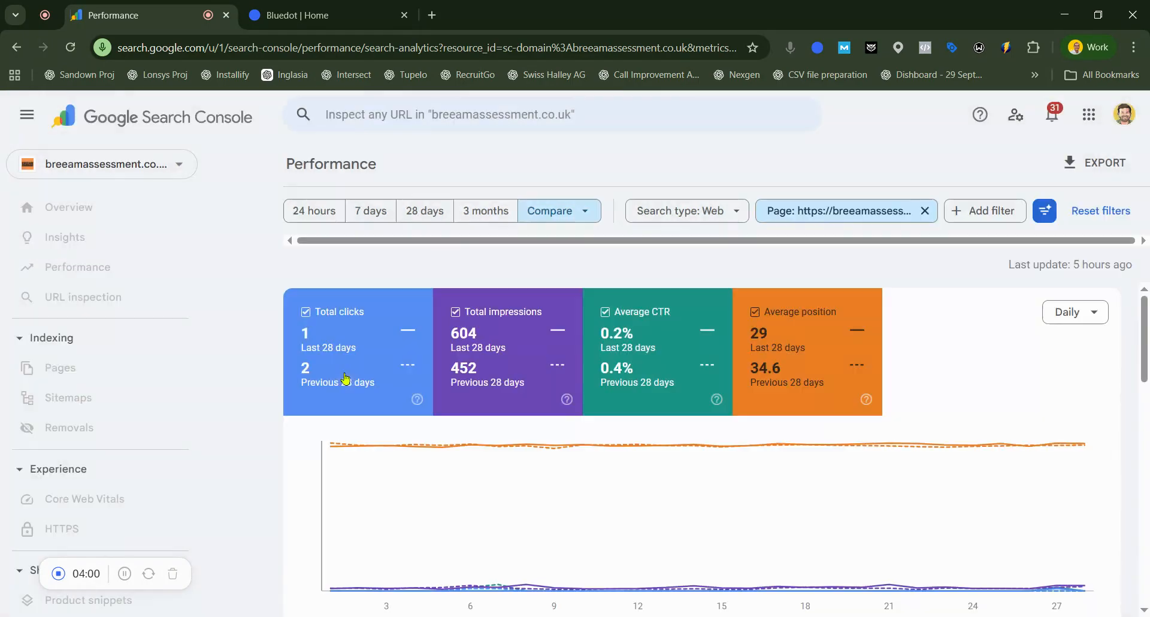
Examine the filtered page's queries and their click and impression differences between the two periods
scroll(295, 489, down, 6)
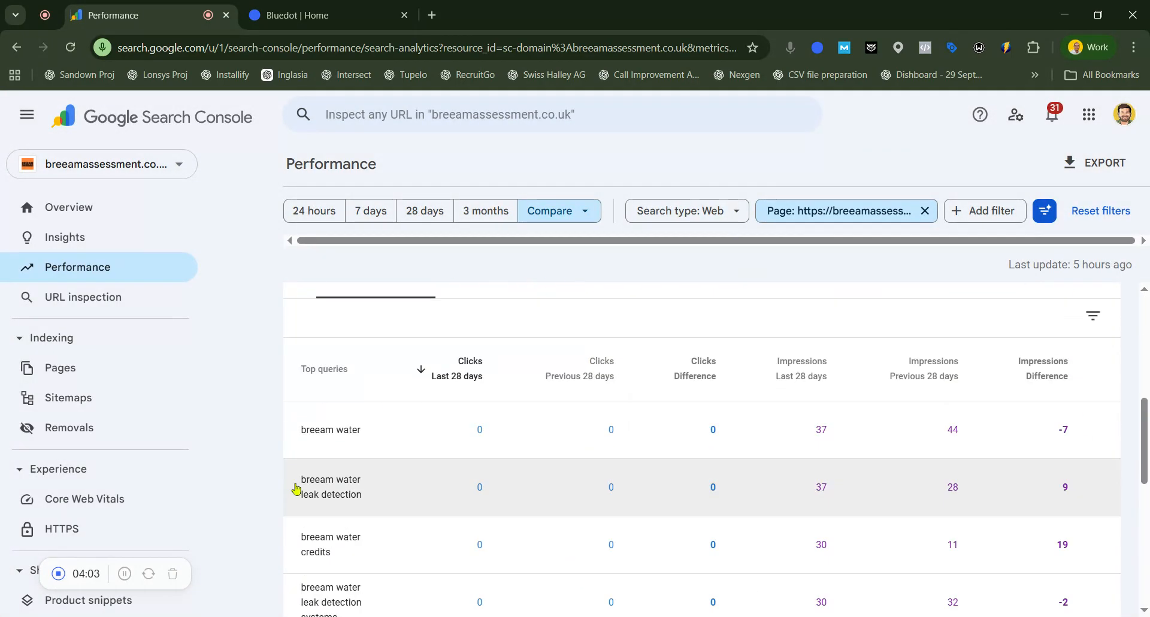
scroll(362, 489, up, 2)
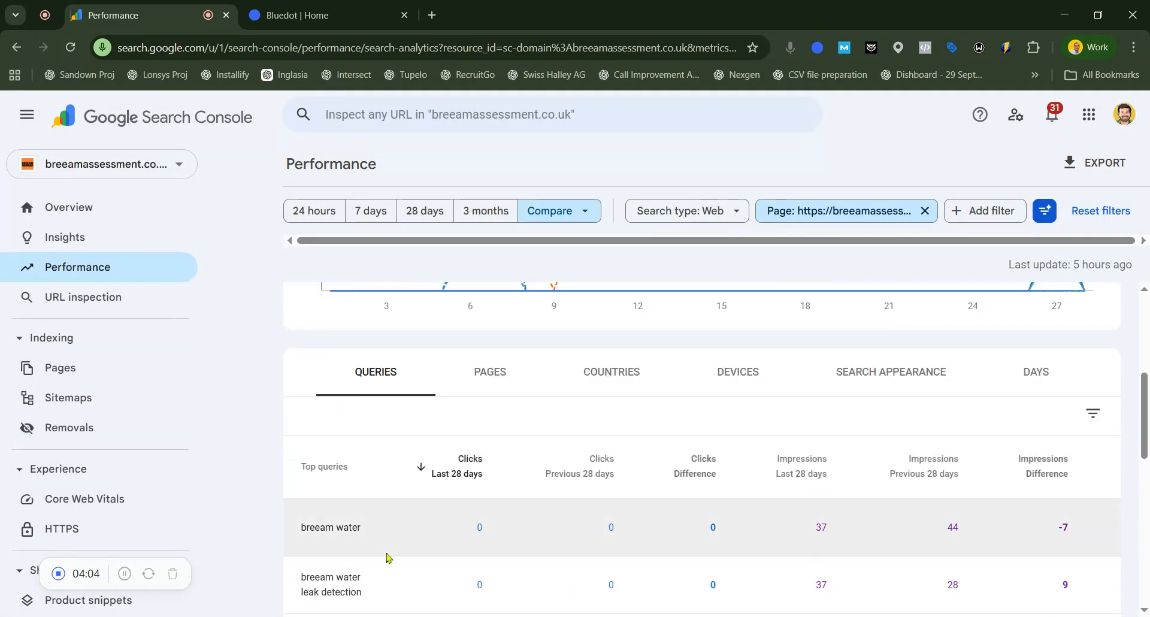
scroll(387, 557, down, 2)
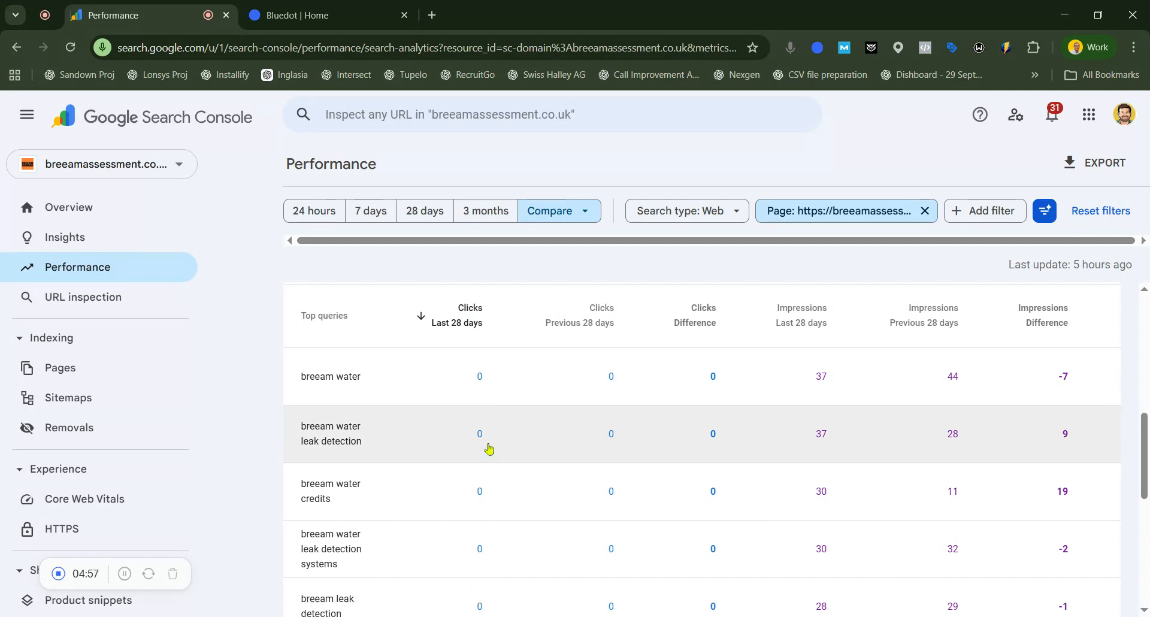
scroll(489, 449, down, 3)
scroll(488, 450, down, 4)
scroll(488, 450, up, 10)
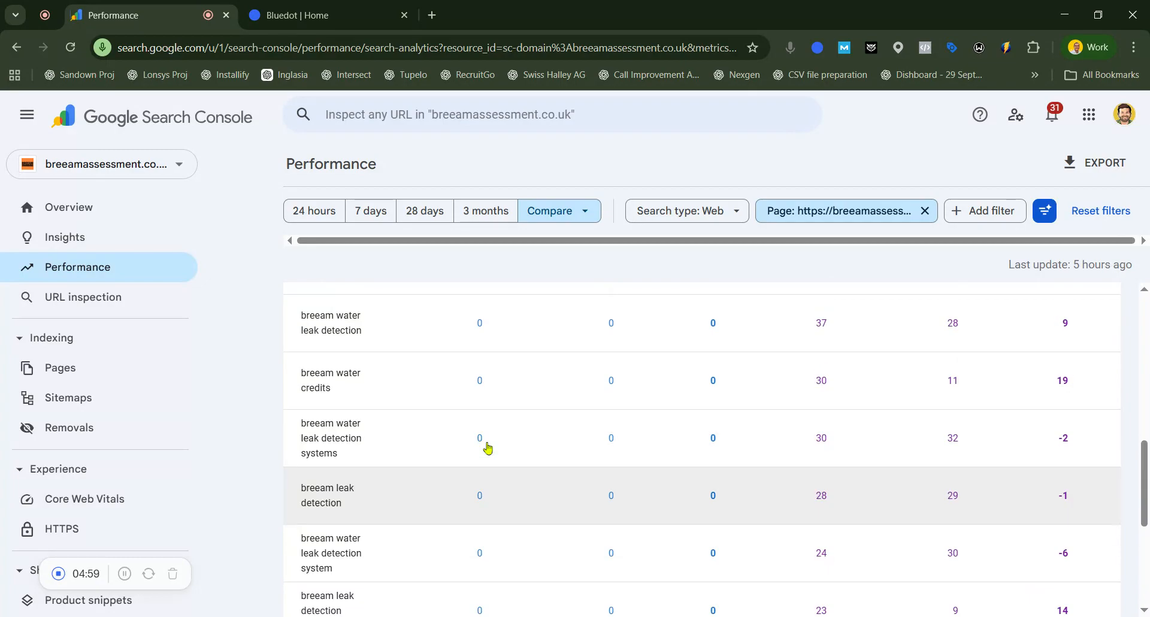
scroll(324, 247, up, 5)
scroll(308, 249, down, 4)
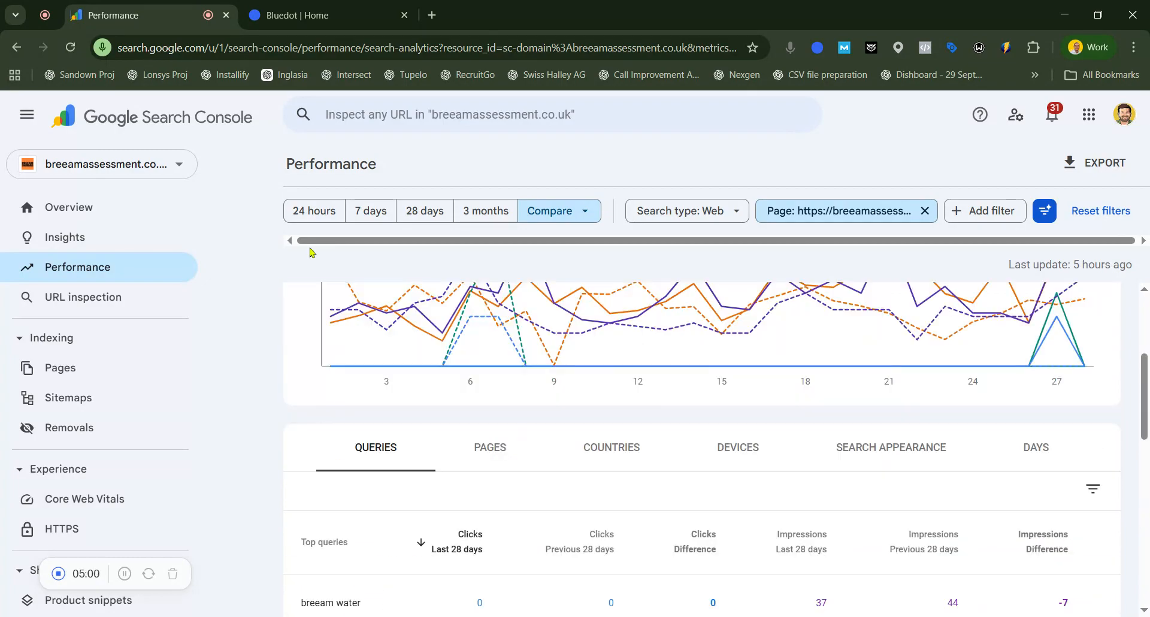
Switch to the impactfurniture.co.uk domain property
click(169, 171)
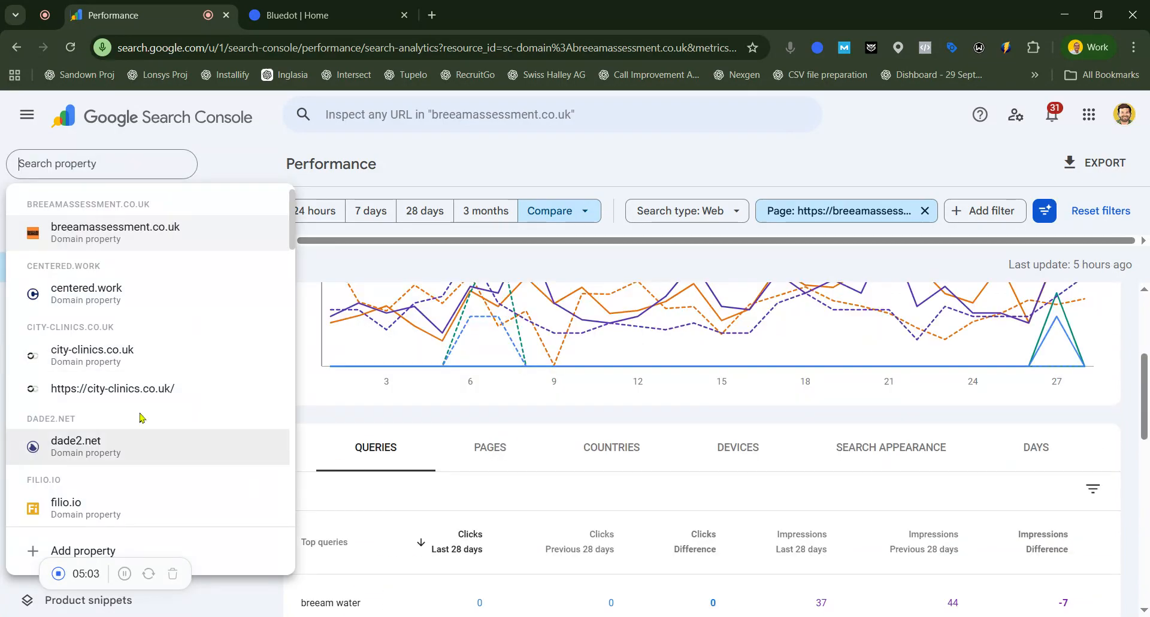
scroll(138, 420, down, 10)
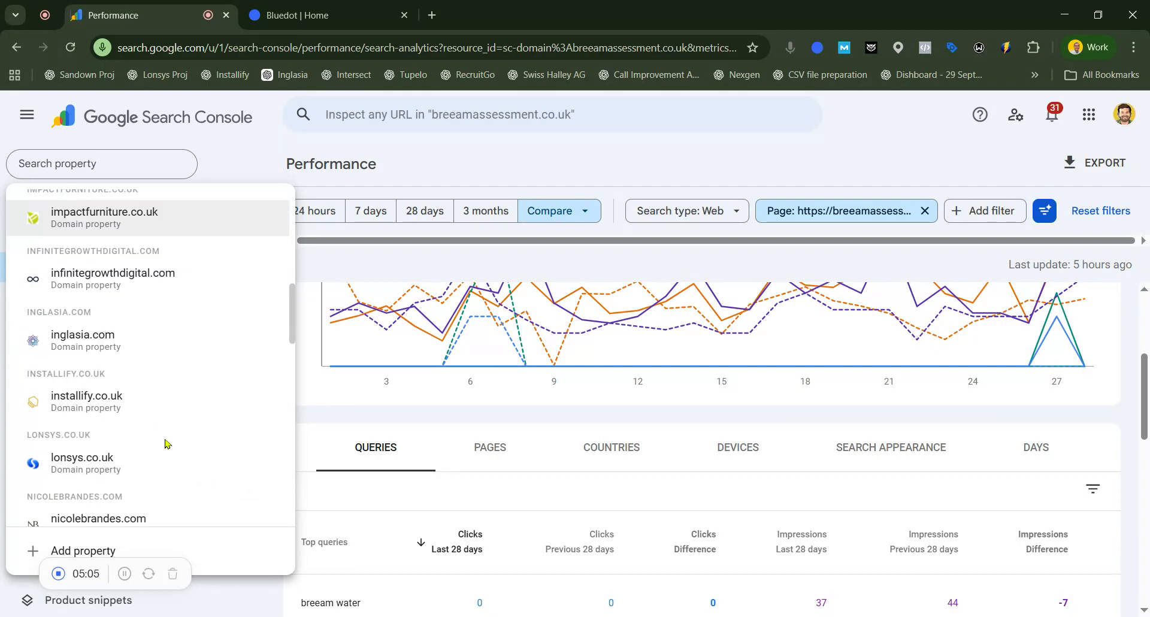
scroll(131, 329, up, 1)
click(130, 292)
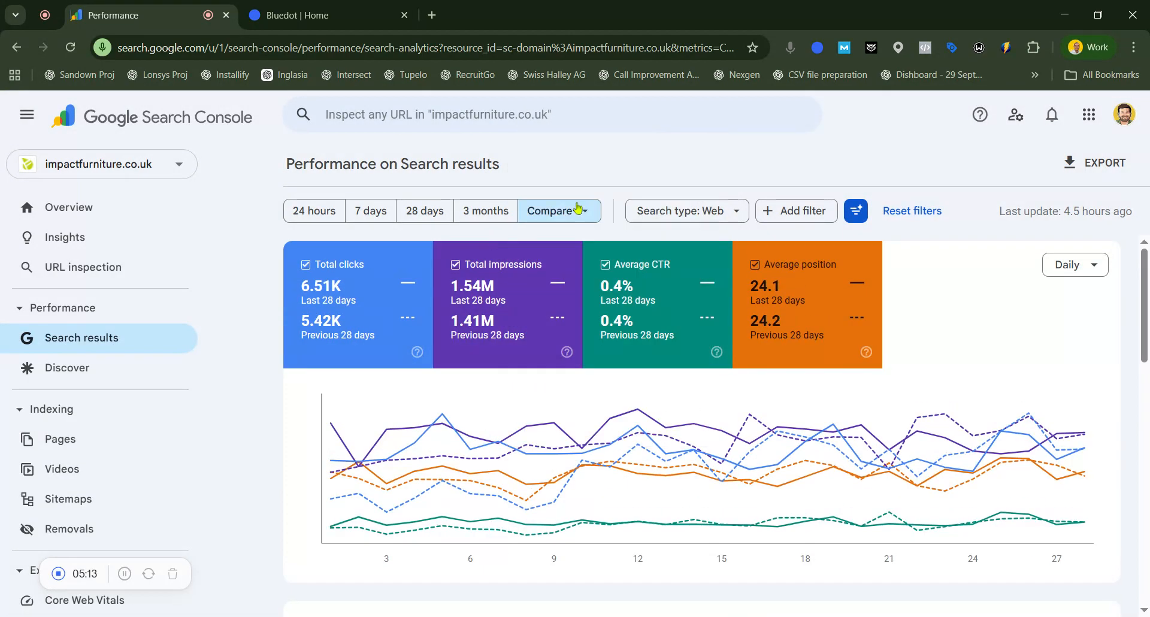
Sort the top queries for impactfurniture.co.uk by clicks difference in ascending order
scroll(501, 470, down, 7)
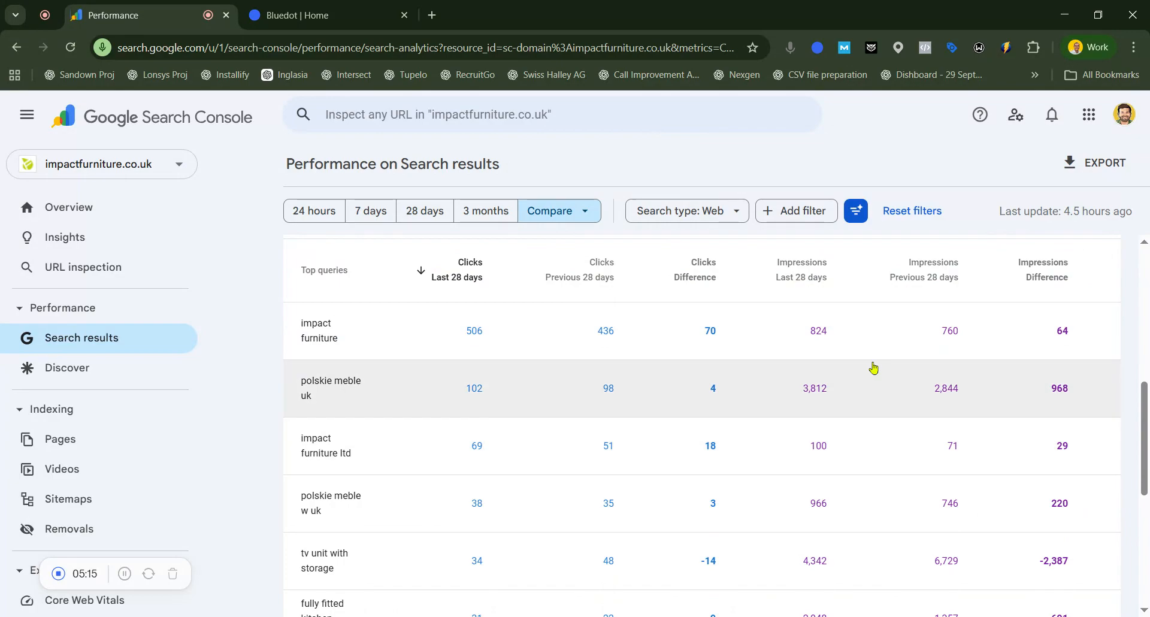
scroll(603, 410, up, 3)
scroll(603, 411, down, 1)
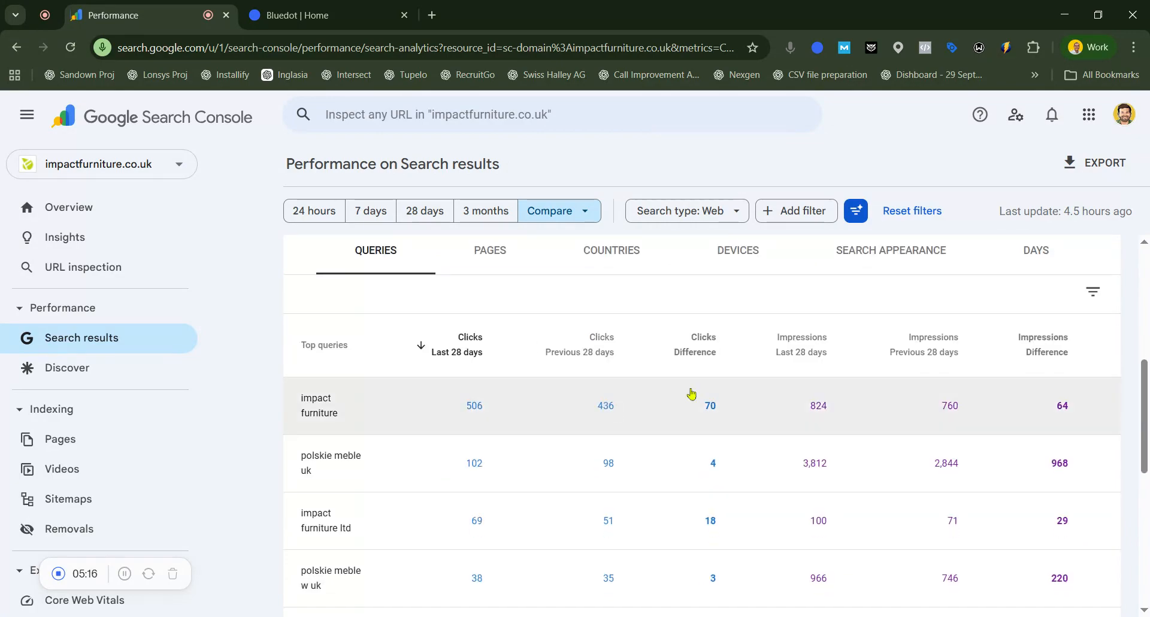
click(714, 350)
click(706, 340)
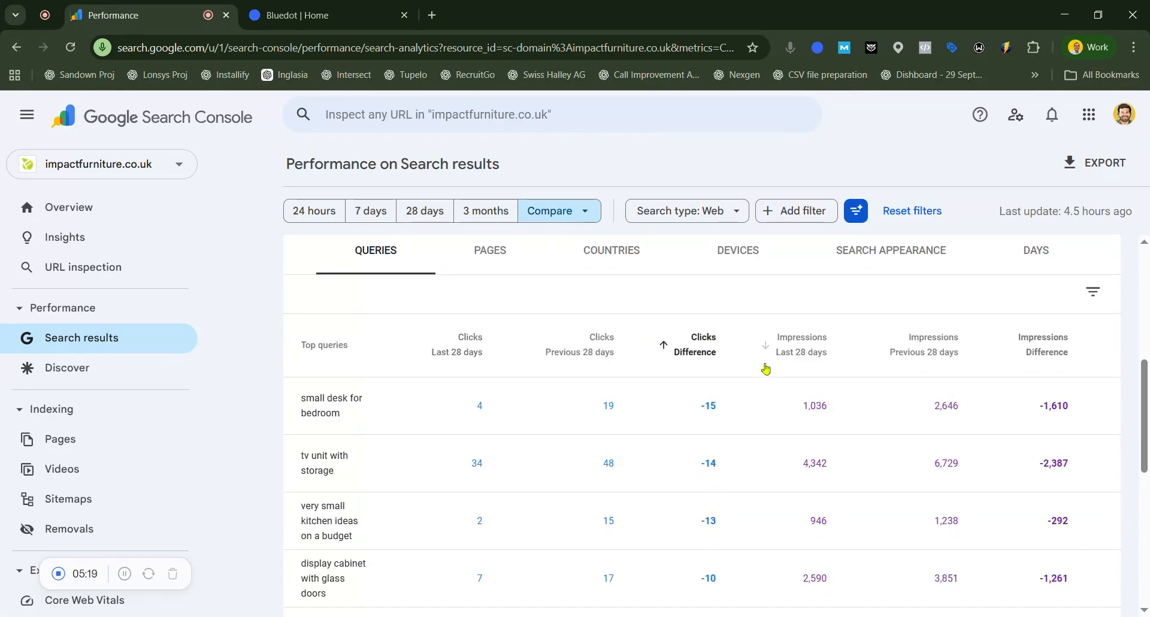
Sort the pages by clicks difference in ascending order and filter the report to the page that lost the most clicks
click(493, 251)
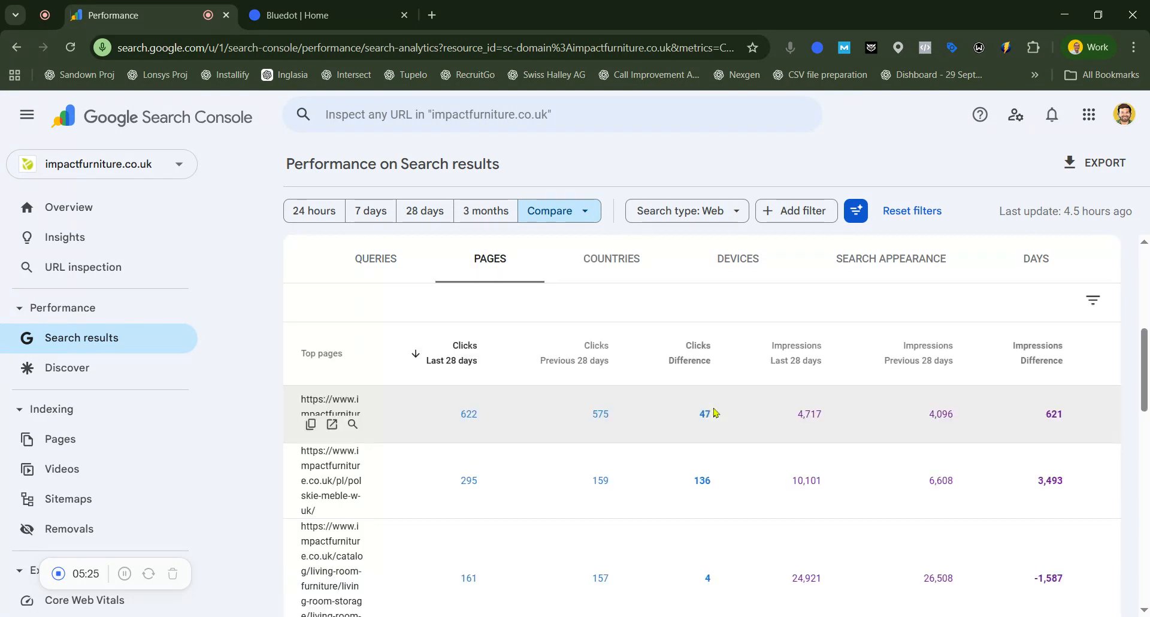
click(697, 351)
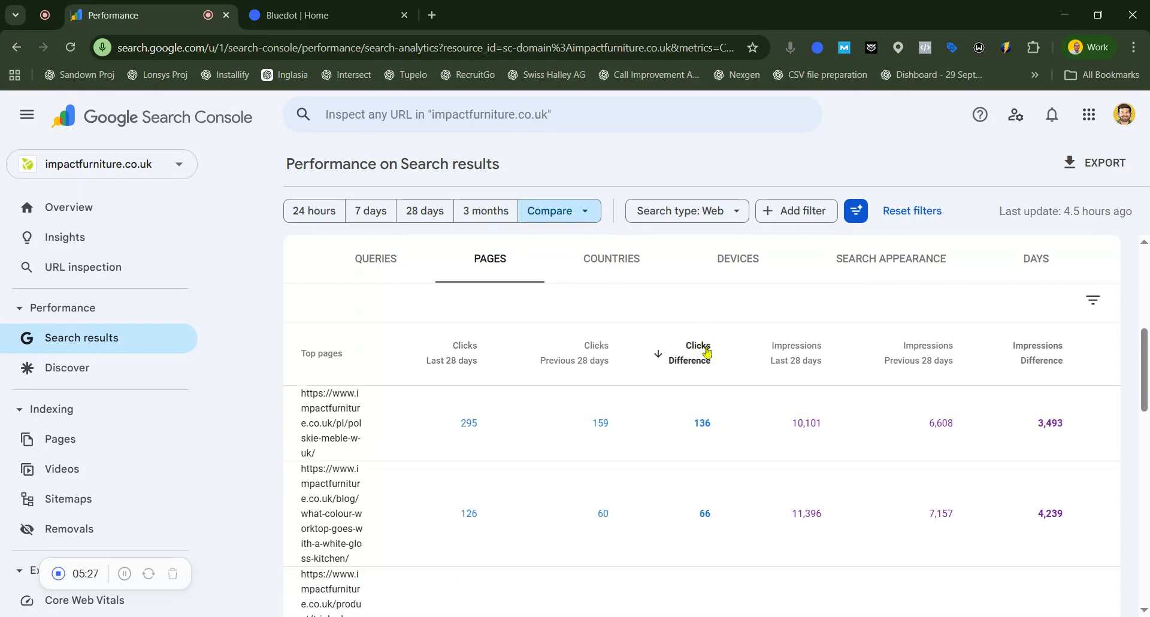
click(700, 352)
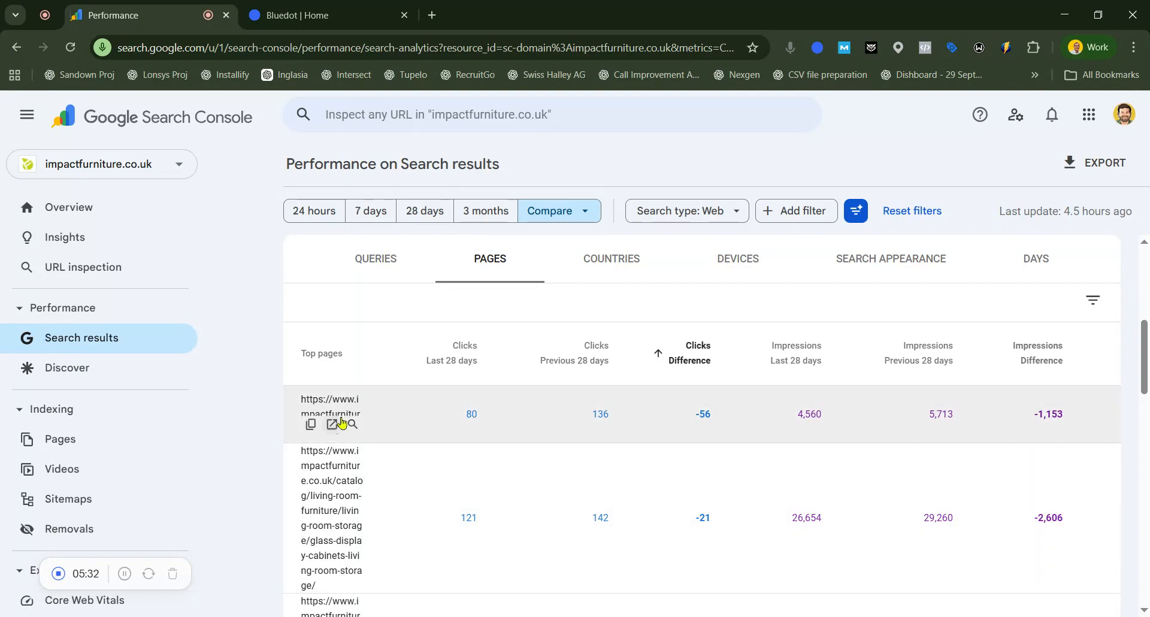
click(375, 400)
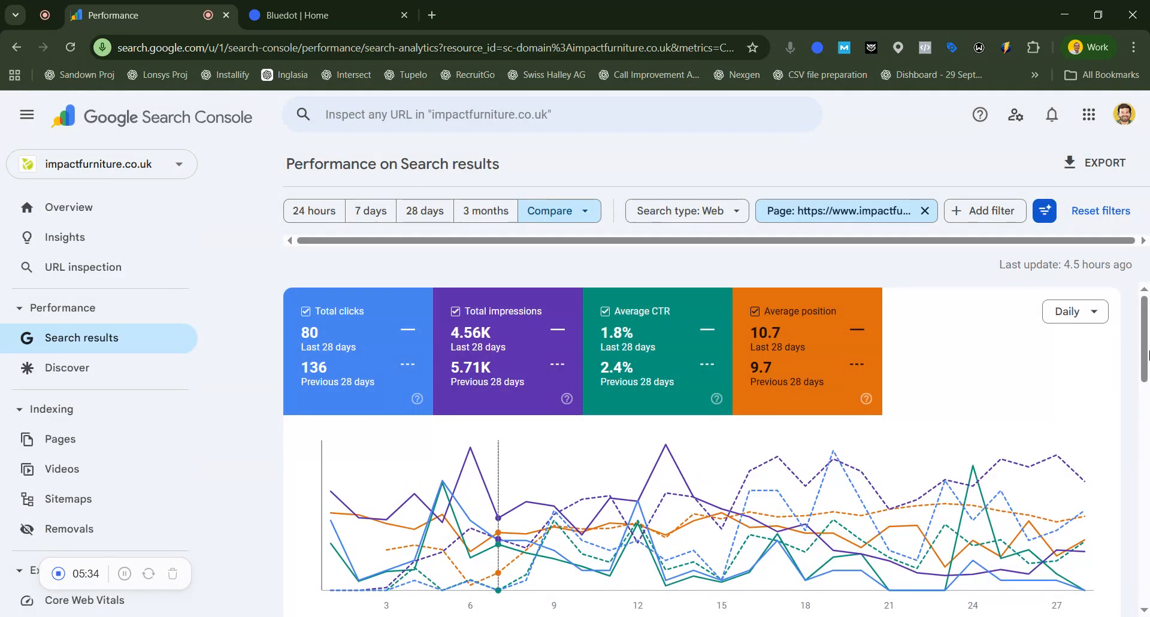
Sort the filtered page's top queries by clicks difference in ascending order
drag(1147, 347, 1146, 458)
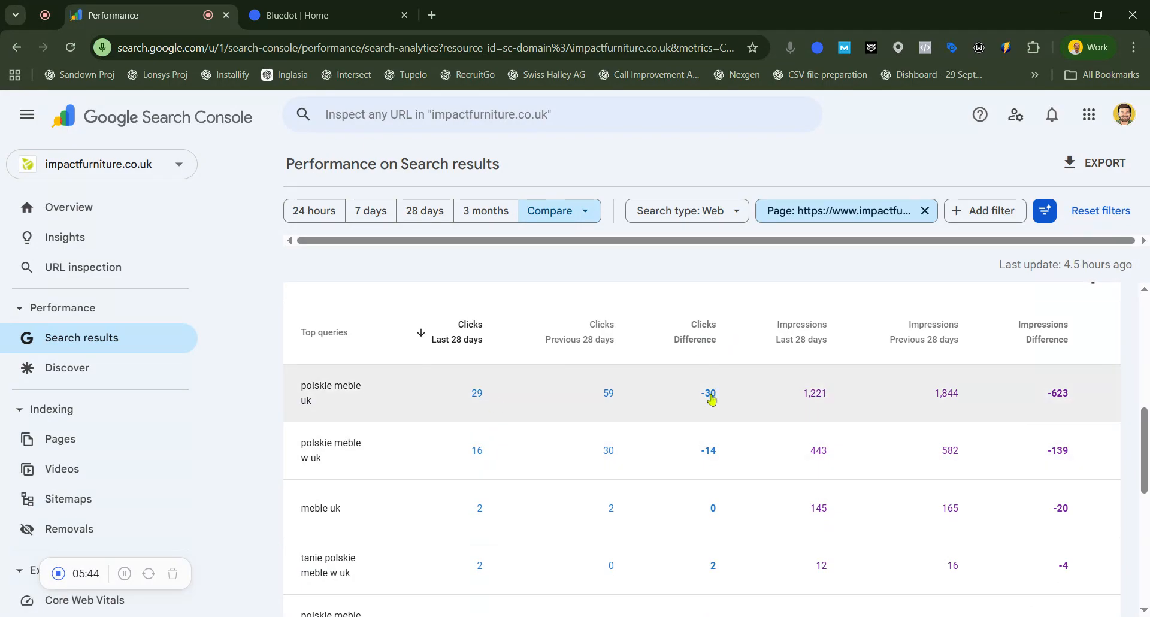
click(705, 331)
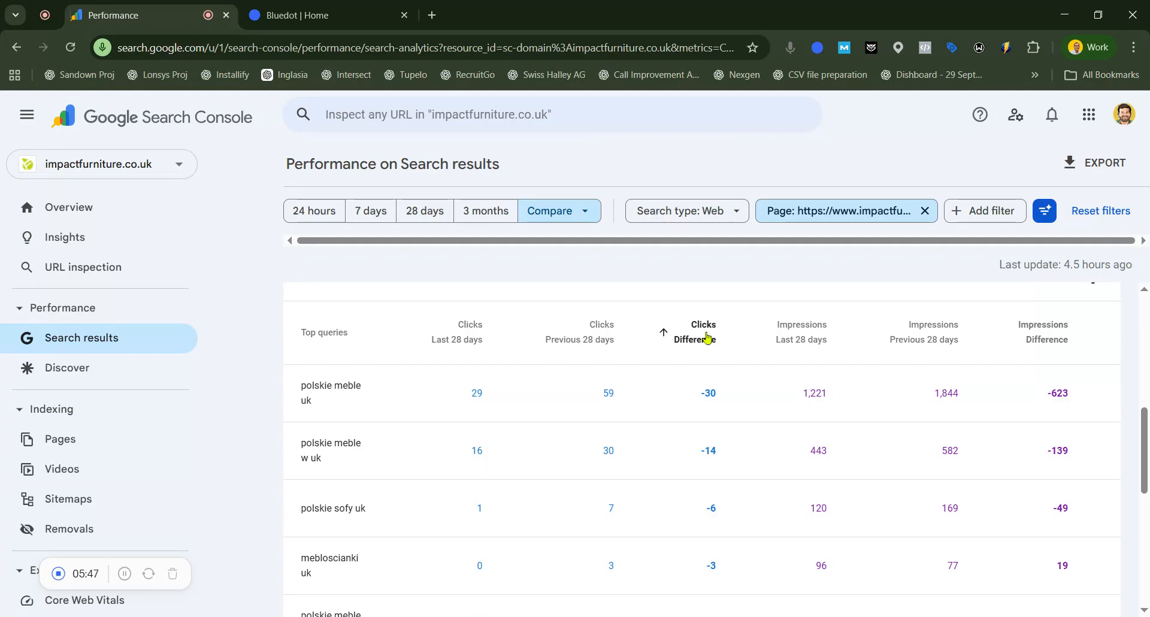
click(704, 337)
click(704, 337)
click(704, 337)
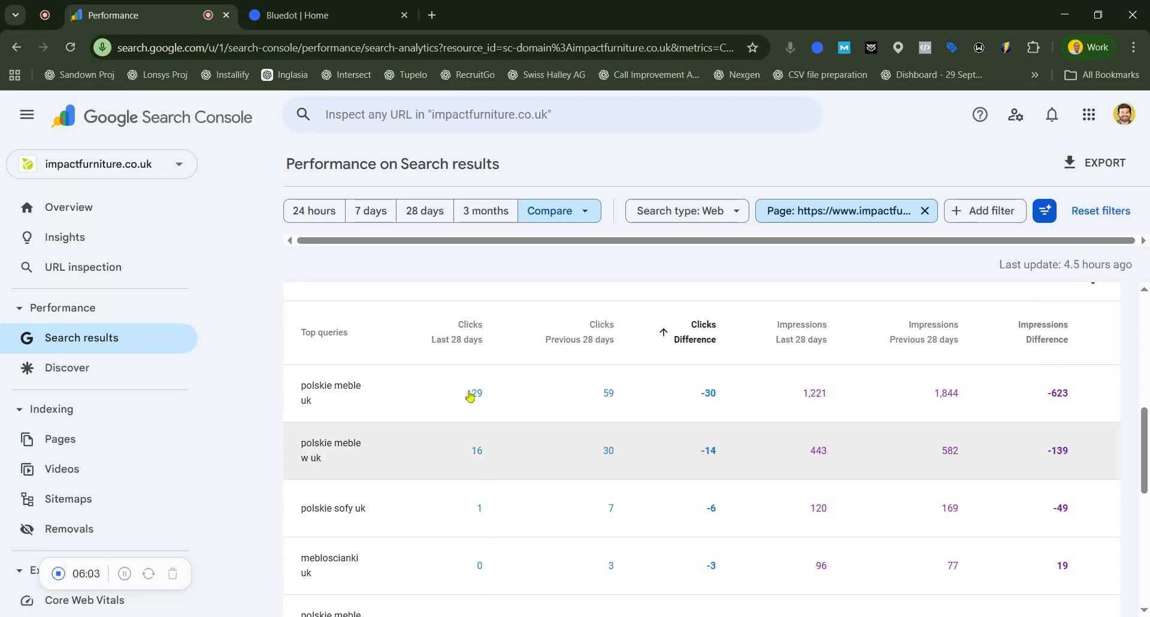
Set the queries table to show 250 rows per page
scroll(731, 515, down, 4)
scroll(737, 500, down, 3)
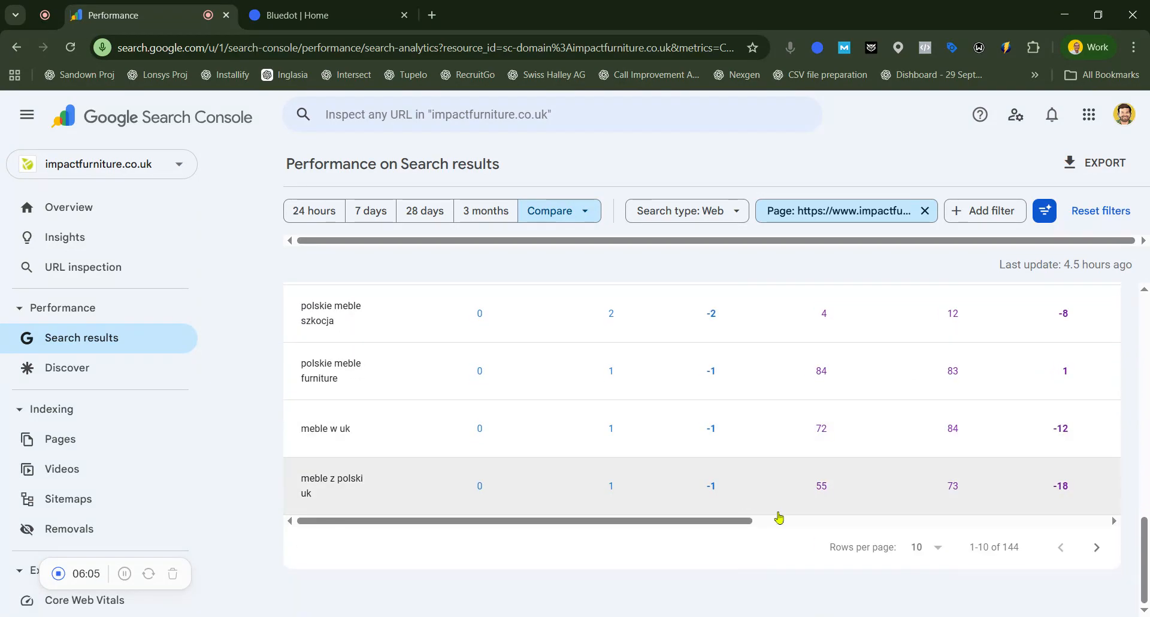
click(938, 547)
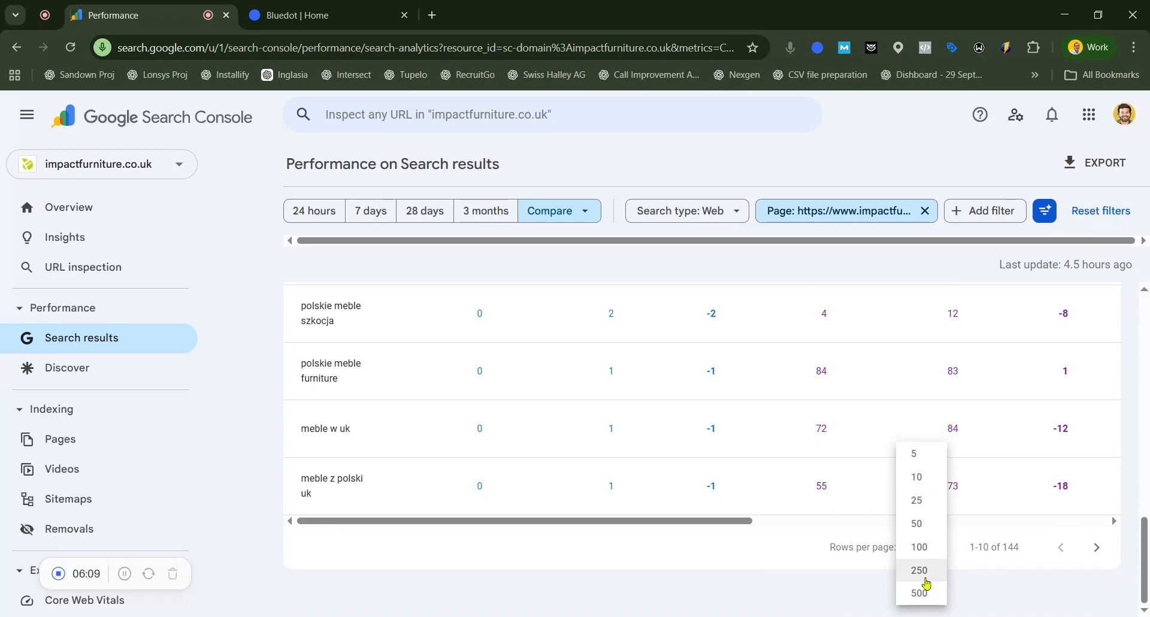
click(925, 571)
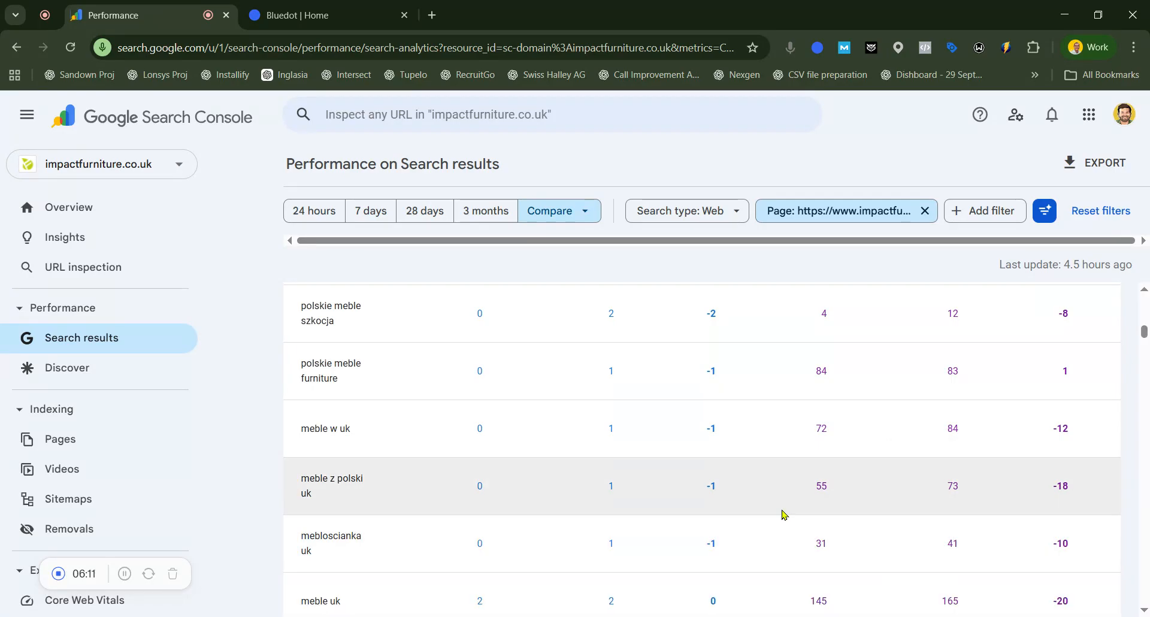
Examine the filtered page's full query list for queries with a negative clicks difference and their impression changes
scroll(784, 514, up, 10)
scroll(784, 507, down, 3)
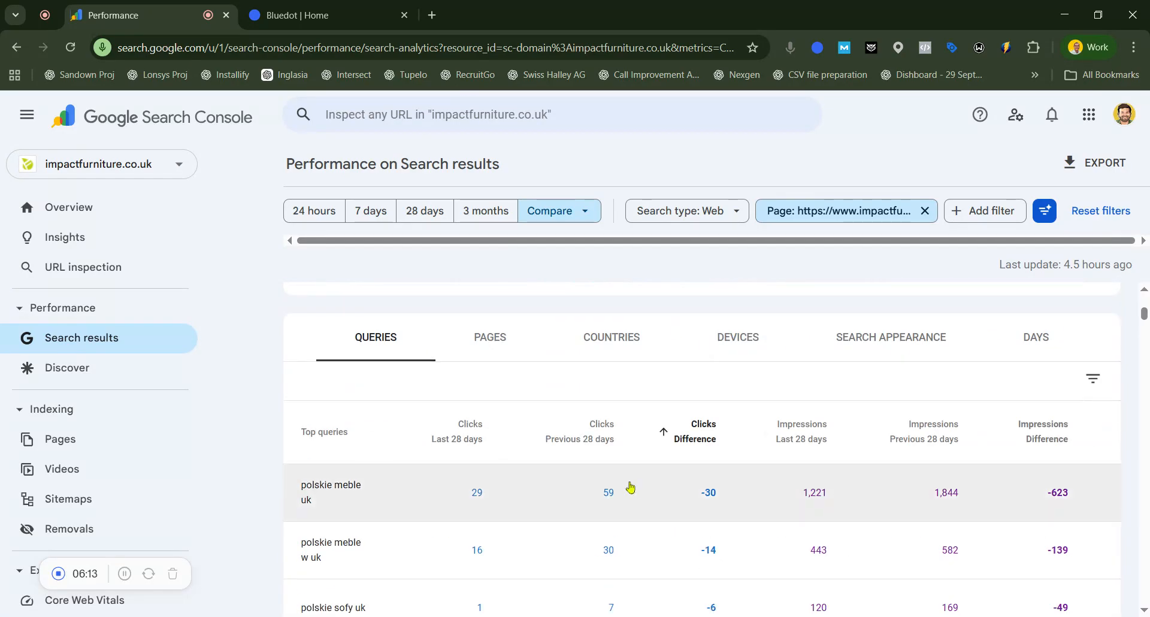
scroll(666, 439, down, 2)
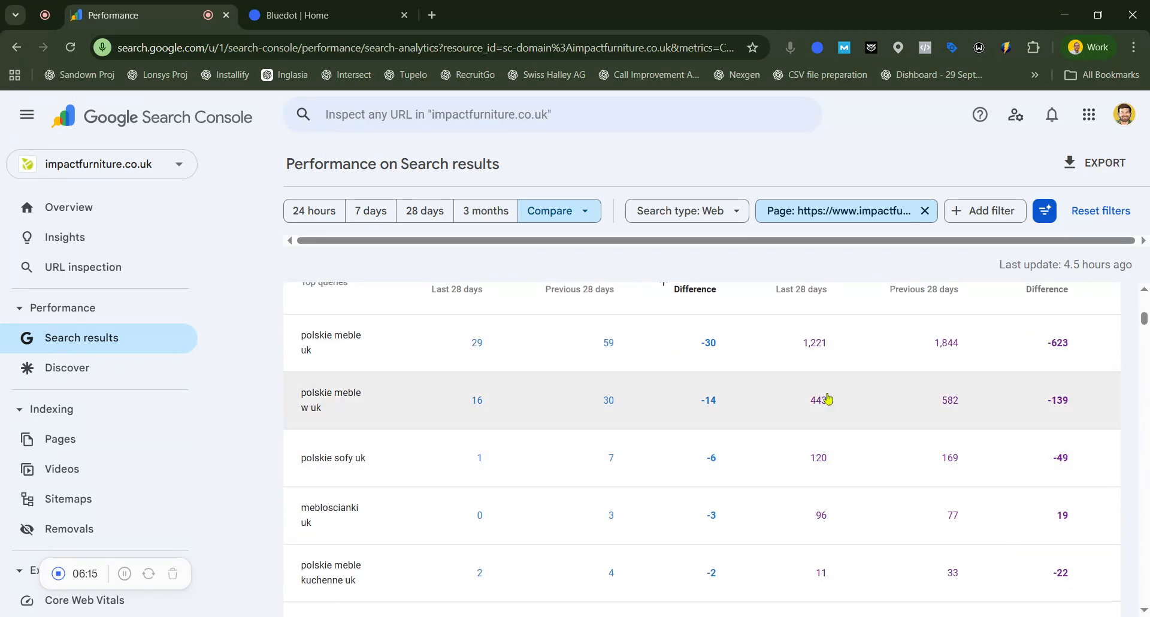
scroll(732, 393, down, 1)
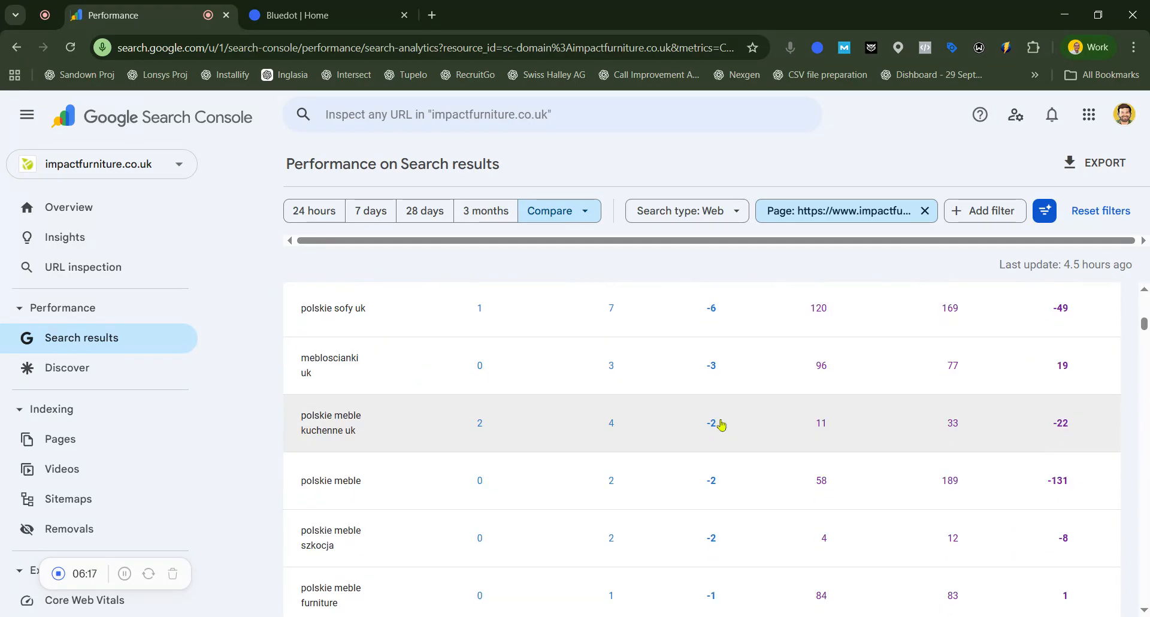
scroll(734, 422, down, 6)
scroll(743, 425, down, 4)
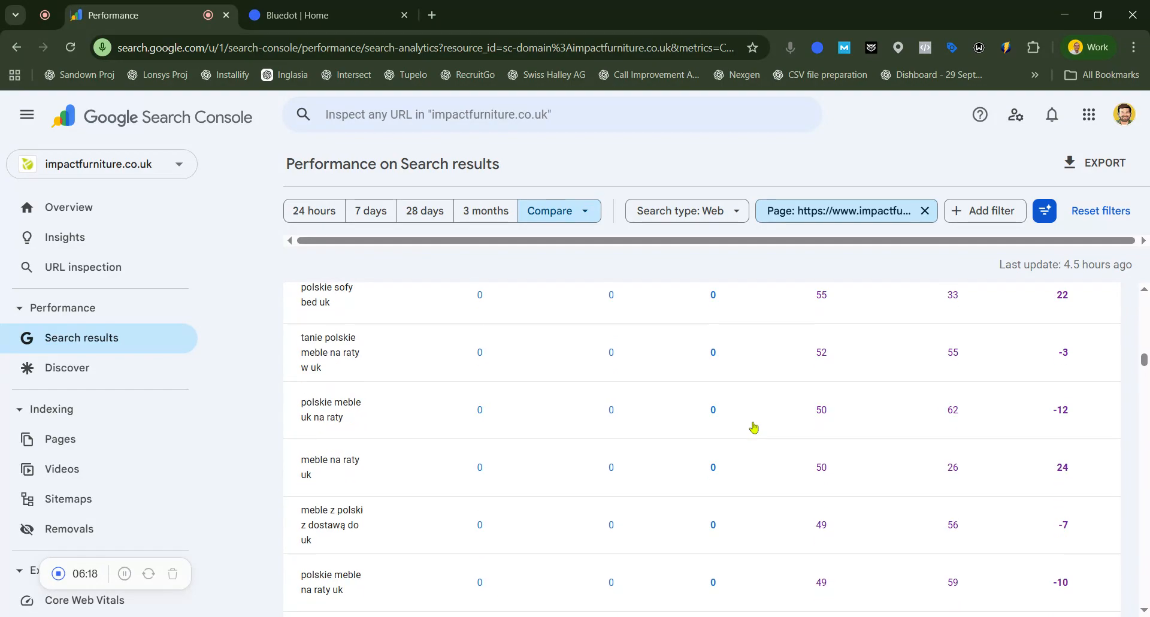
scroll(752, 429, up, 10)
scroll(754, 427, up, 4)
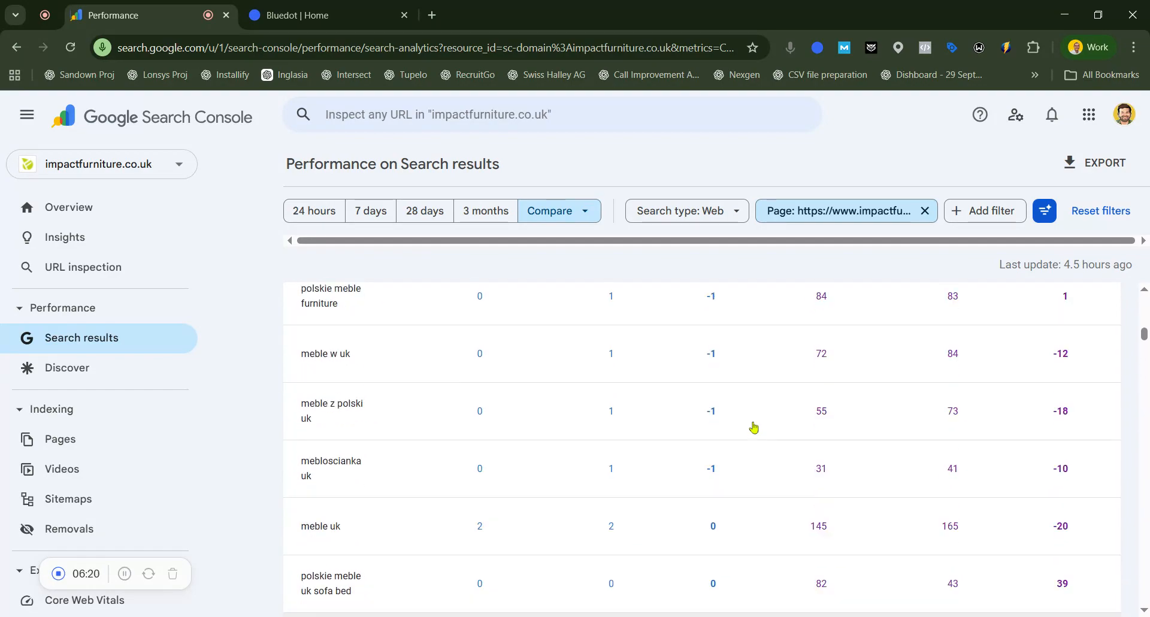
scroll(754, 427, down, 2)
scroll(753, 426, up, 1)
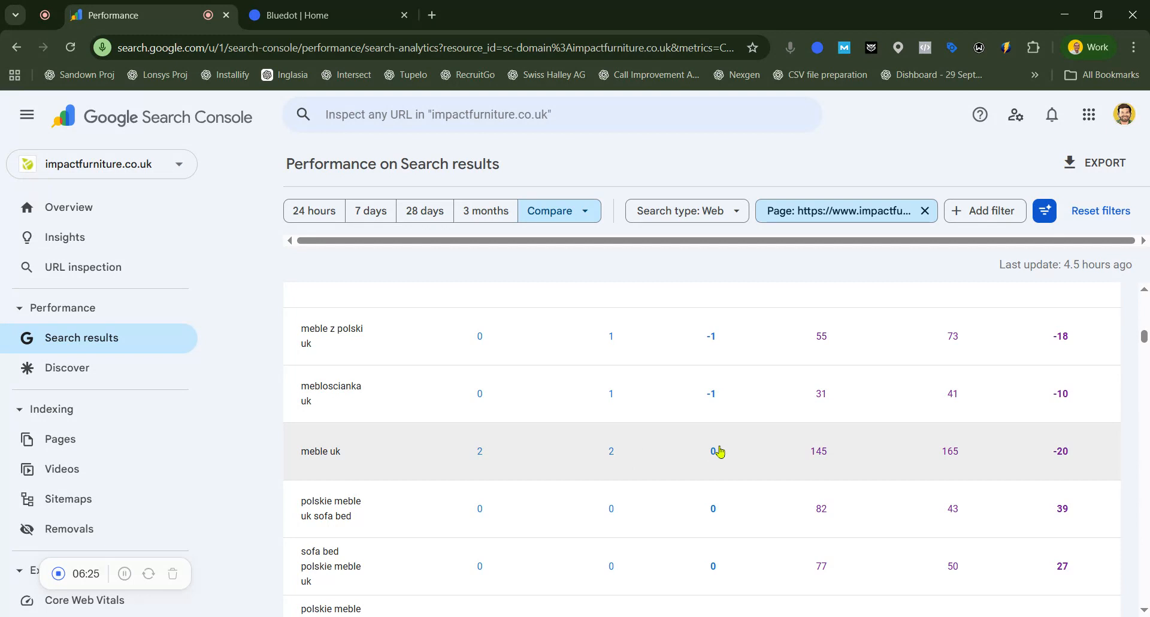
scroll(716, 443, up, 10)
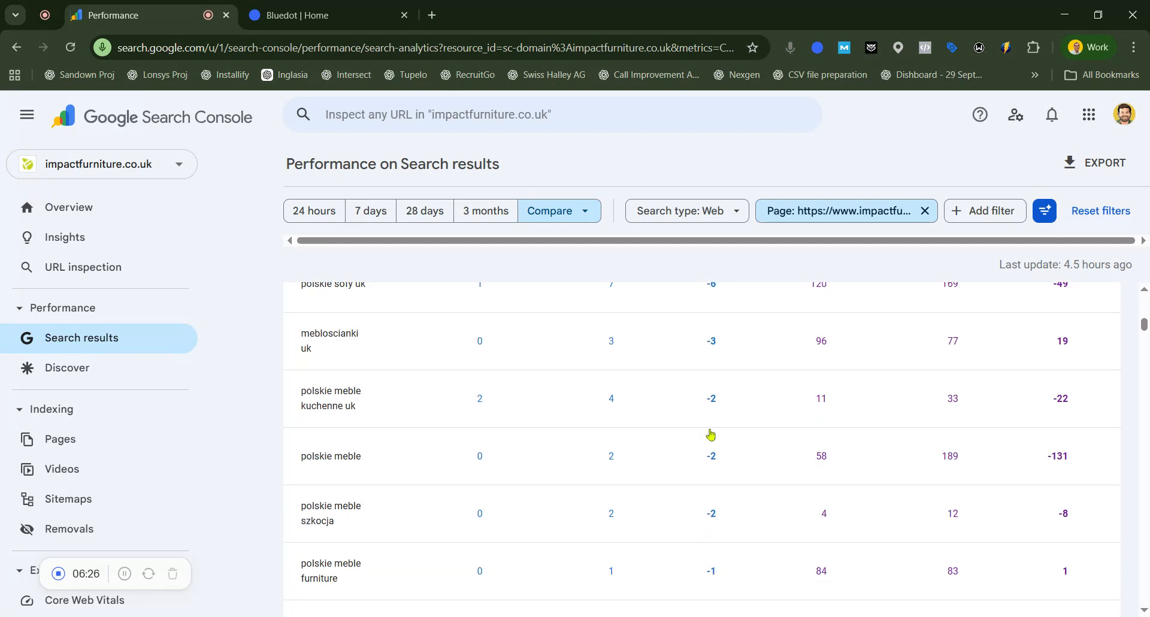